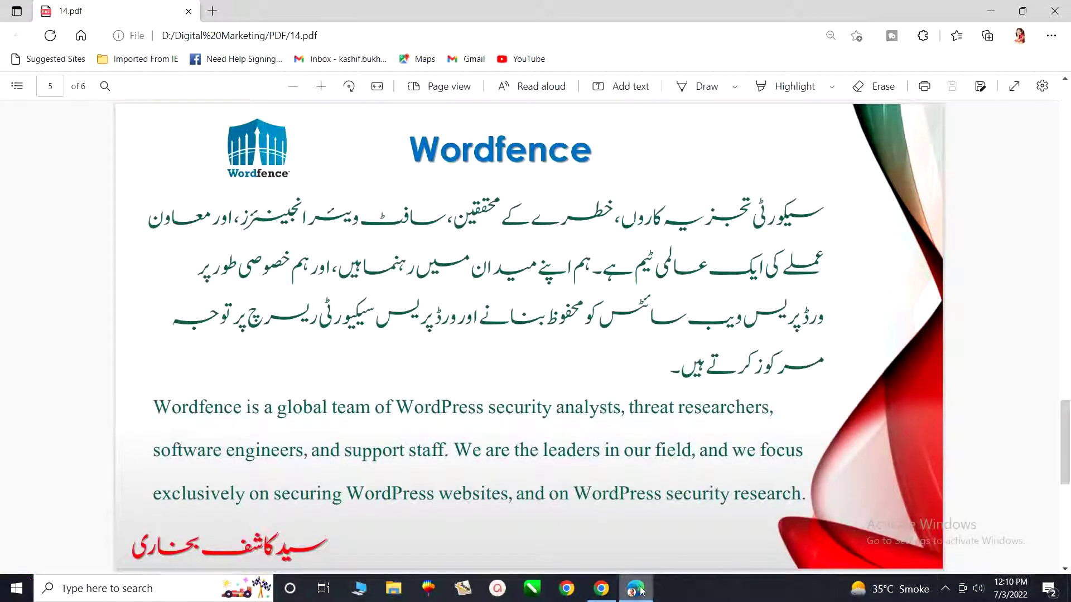
In Chrome, go to Plugins > Add New in the WordPress admin sidebar.
left_click(601, 588)
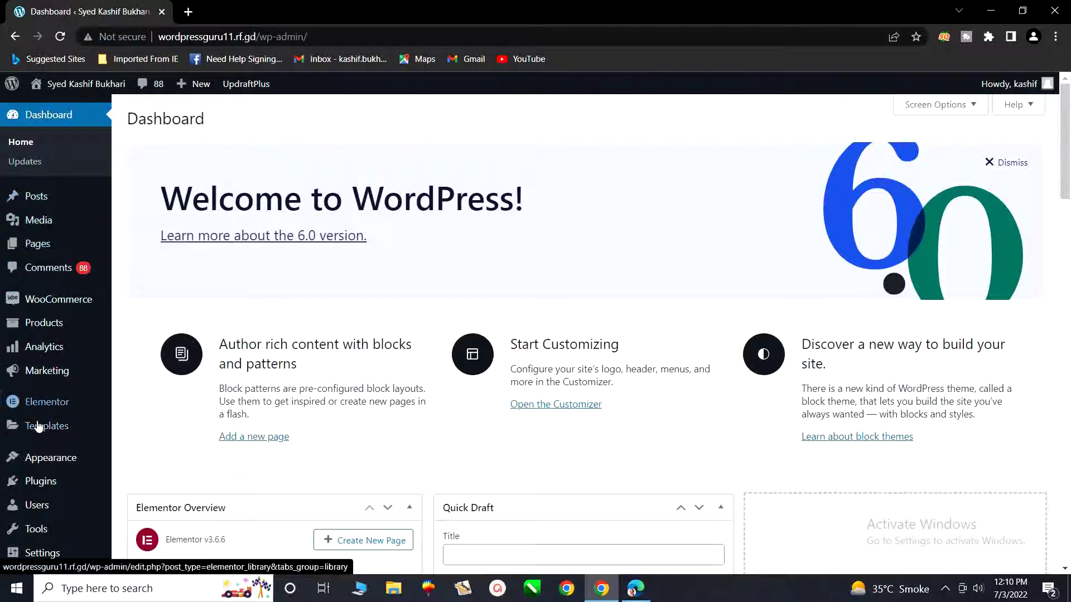
scroll(33, 455, "down", 1)
mouse_move(27, 435)
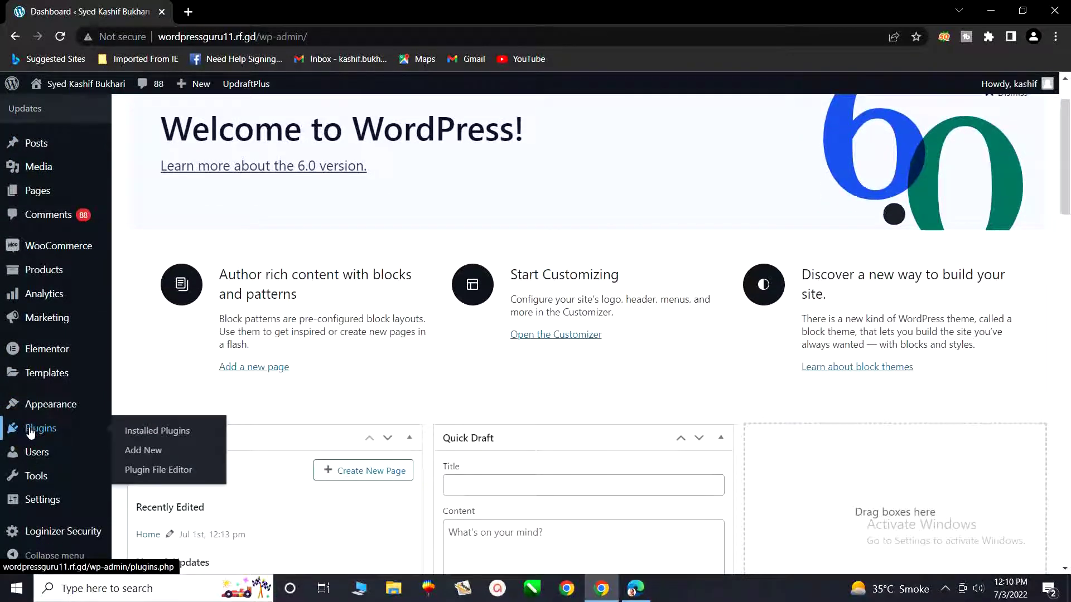
left_click(131, 455)
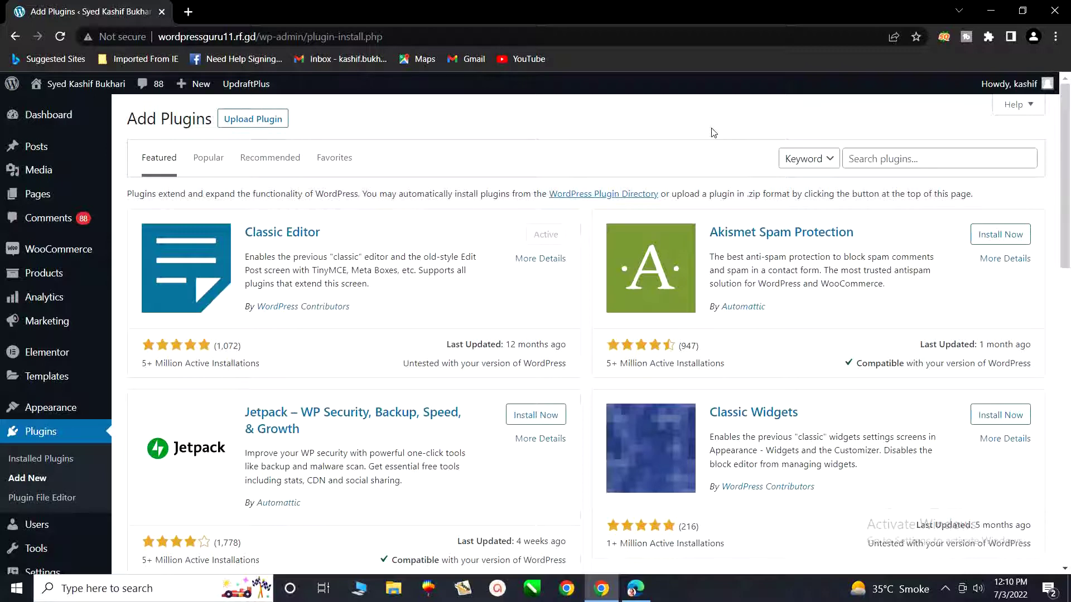
scroll(685, 390, "down", 5)
scroll(683, 410, "down", 4)
scroll(682, 412, "up", 9)
Search plugins for 'wordfence' and install Wordfence Security – Firewall & Malware Scan.
left_click(907, 158)
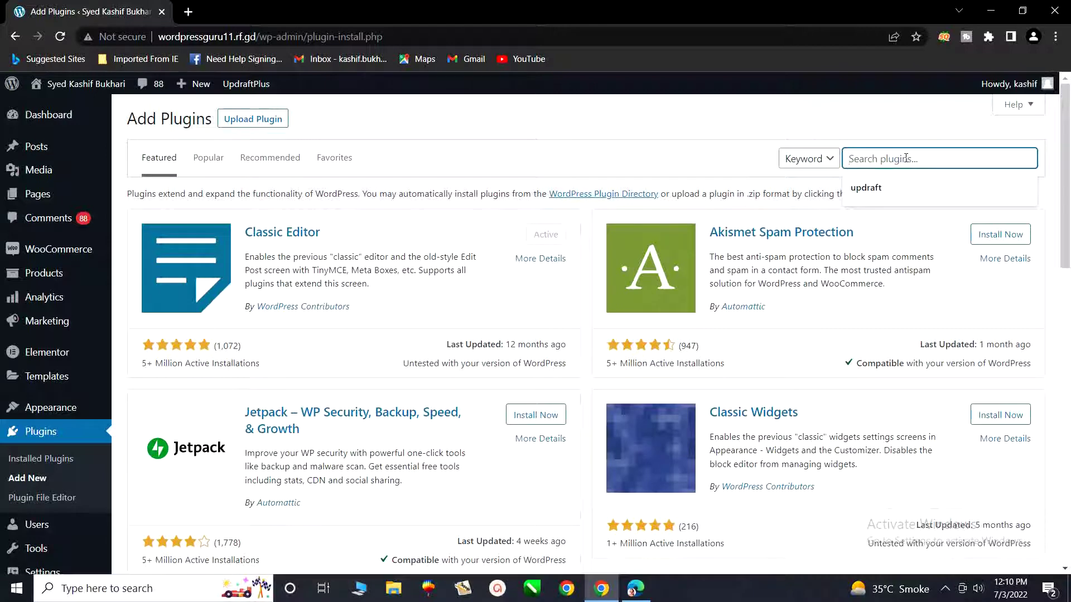
type("wor")
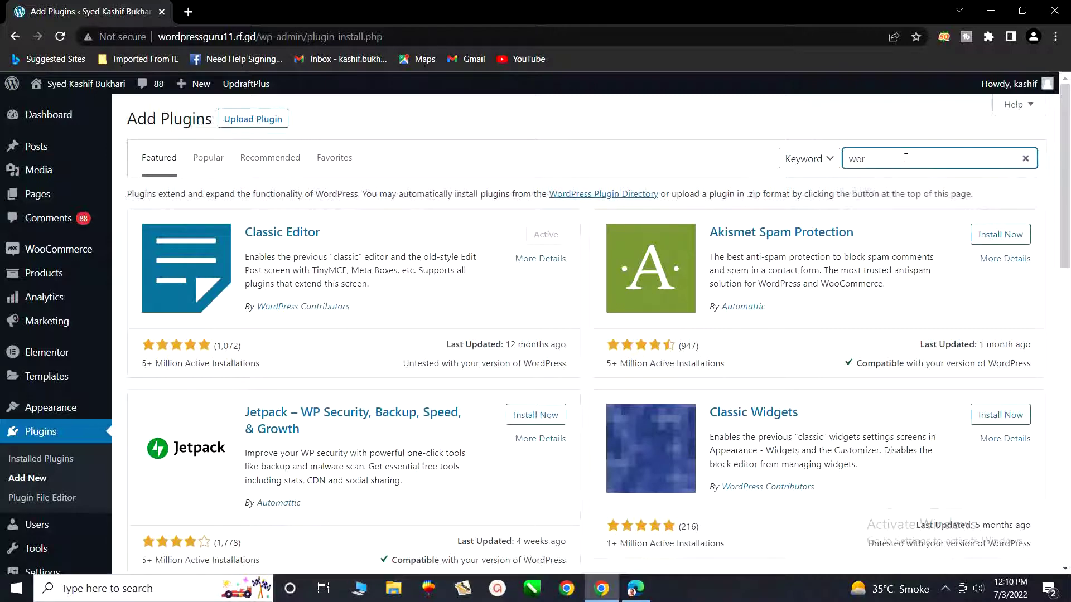
type("dfence")
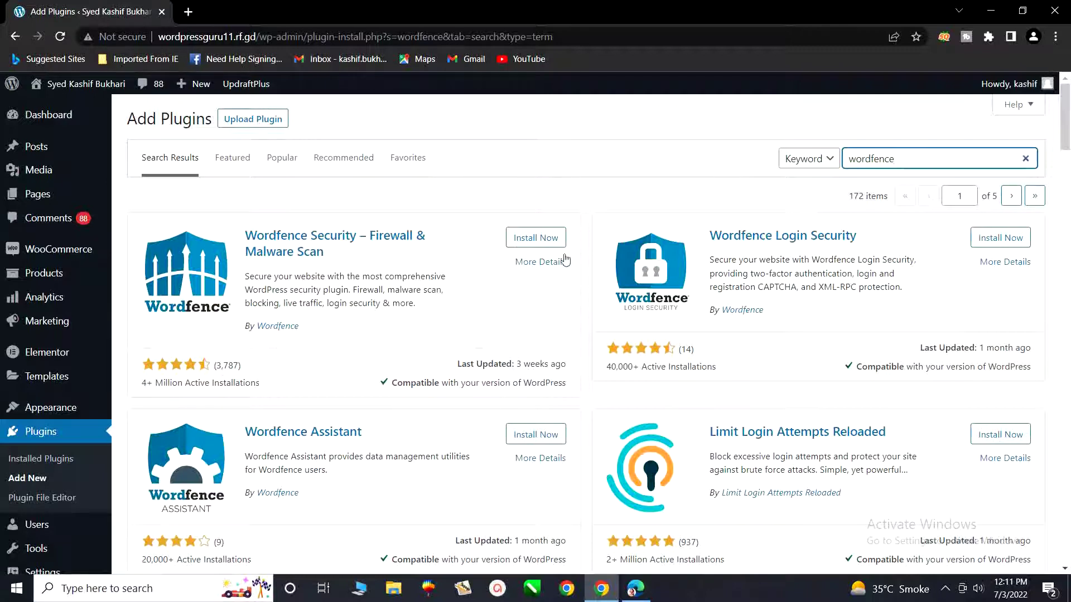
left_click(534, 241)
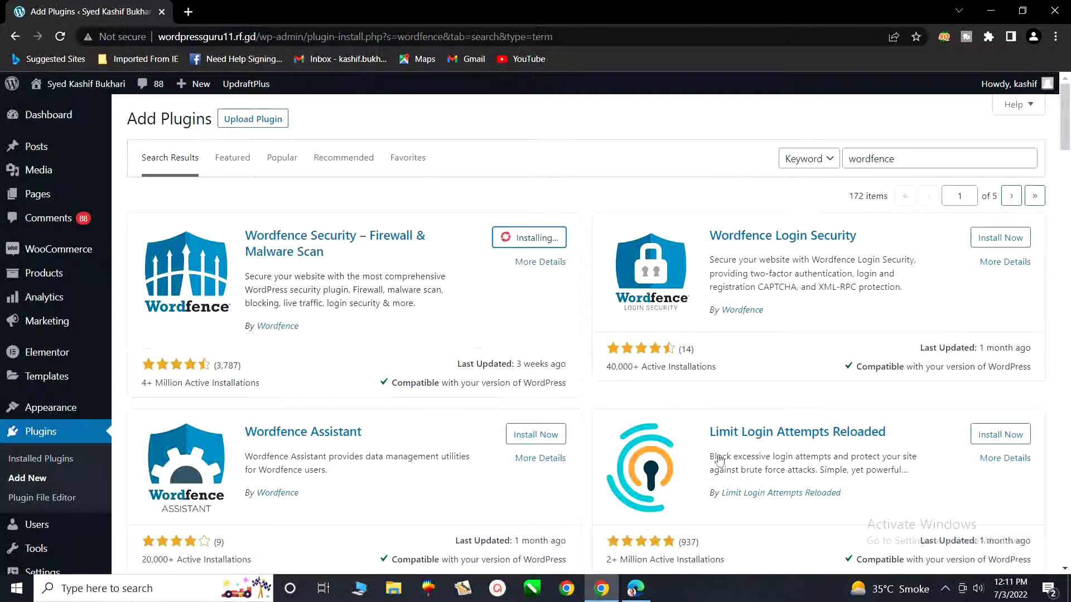
Activate the freshly installed Wordfence Security plugin from its search result card.
left_click(948, 590)
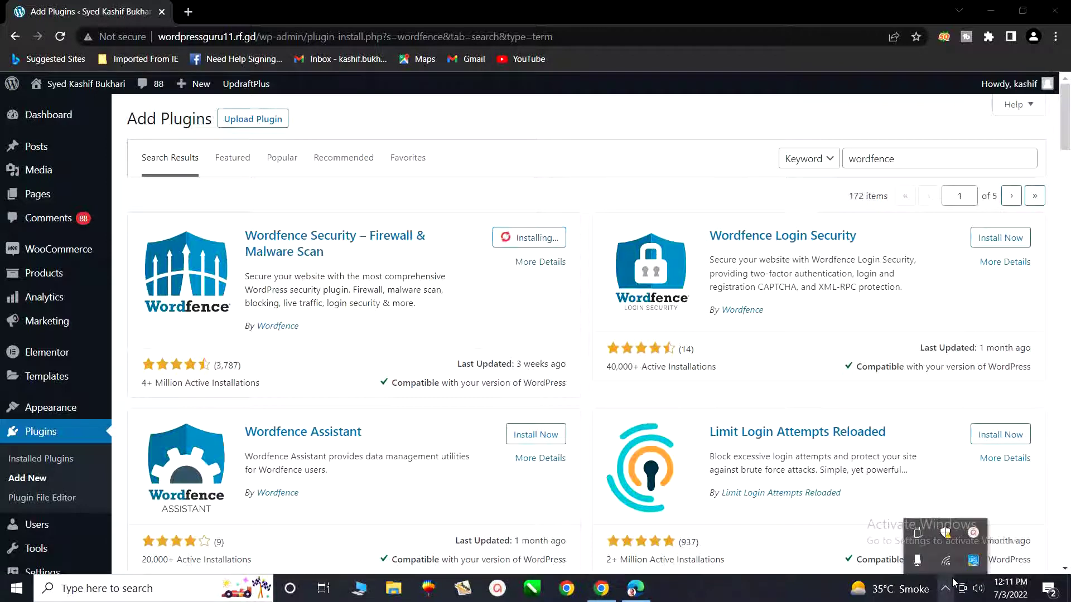
left_click(974, 529)
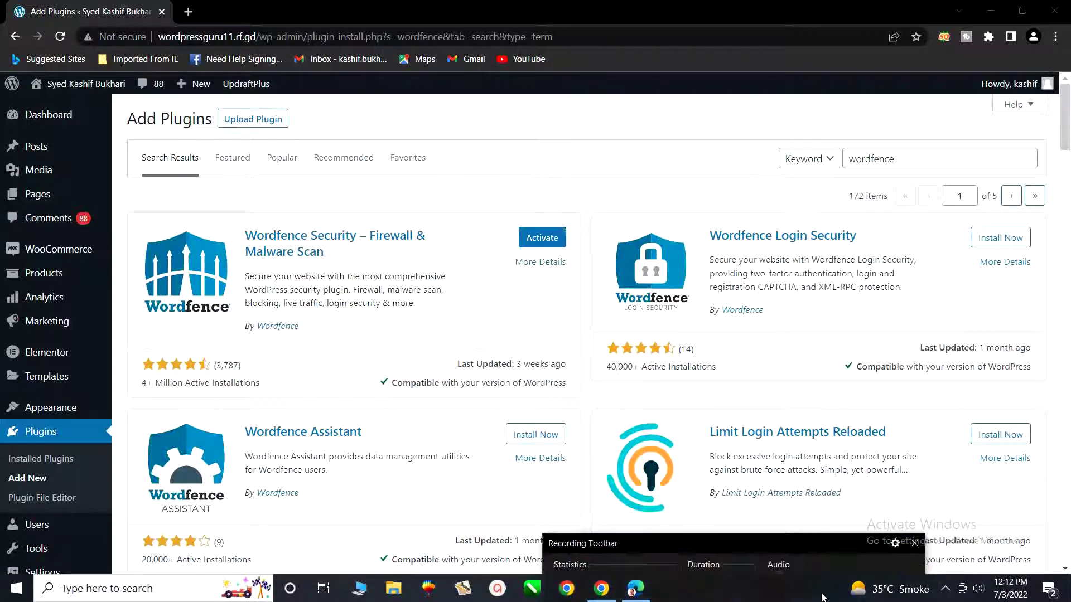
left_click_drag(805, 545, 805, 499)
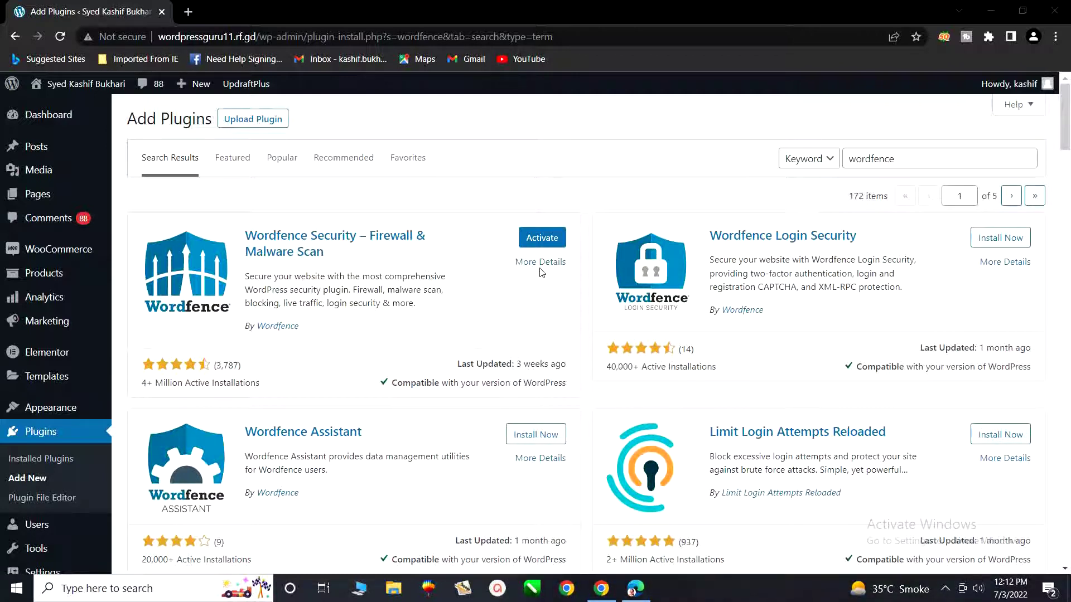
left_click(538, 244)
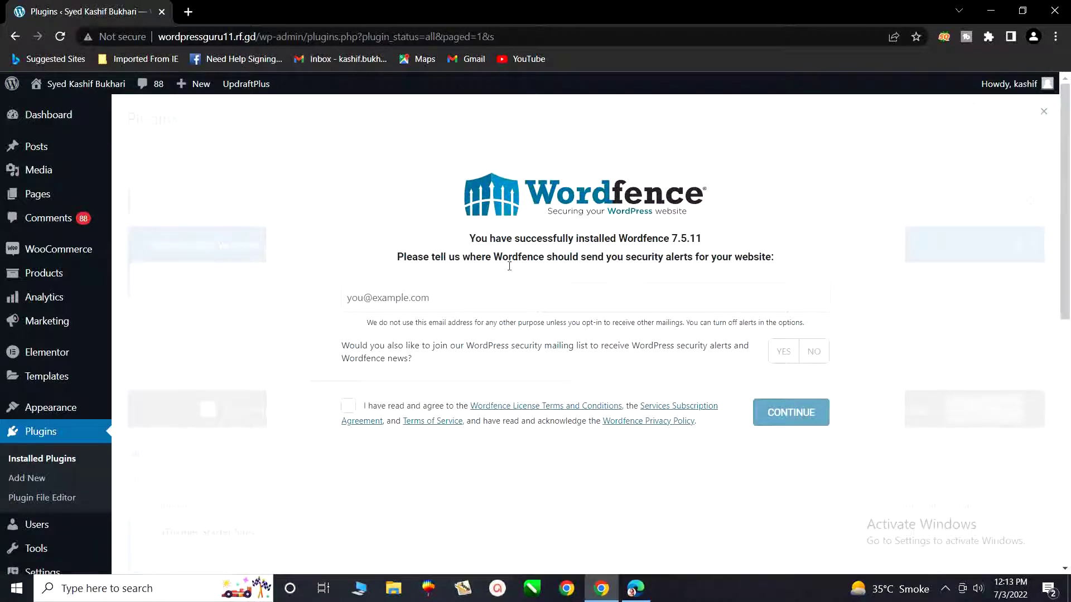
Enter the alert e-mail address, decline the mailing list, accept the terms, and skip the premium key.
left_click(433, 299)
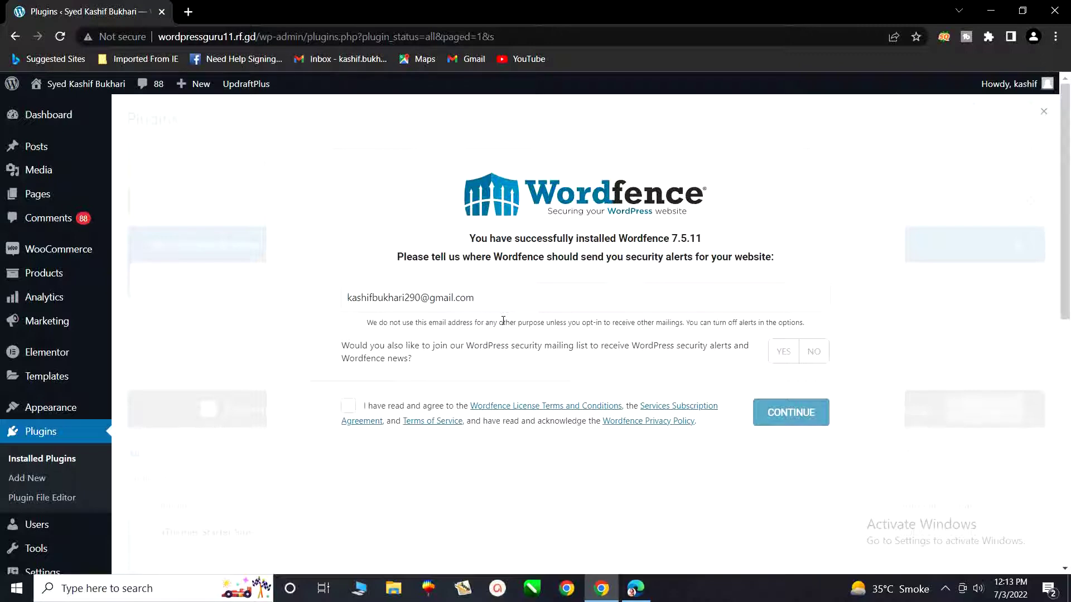
left_click(813, 354)
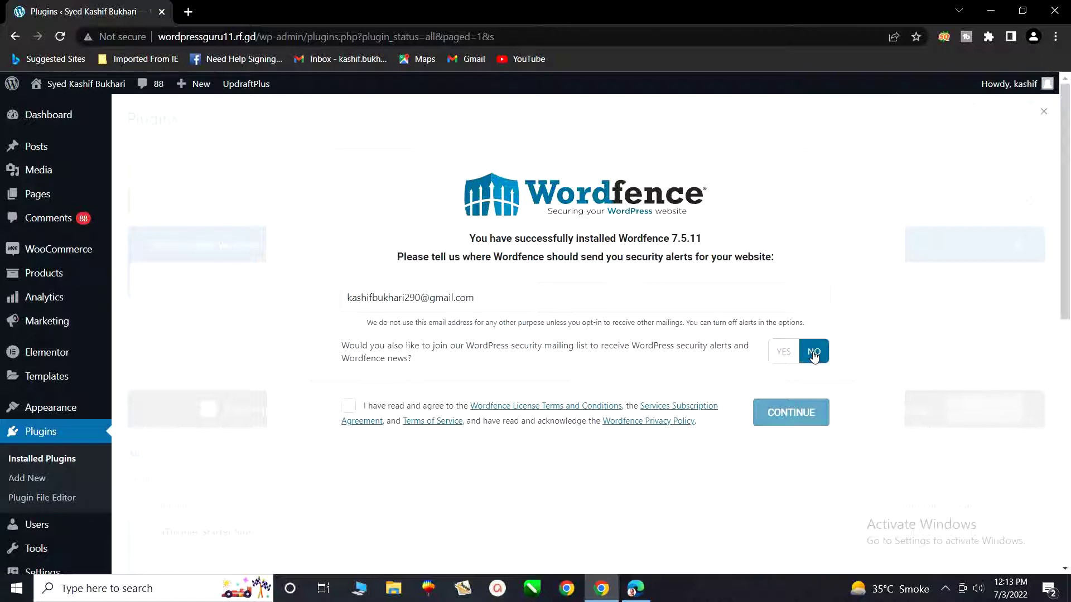
left_click(351, 411)
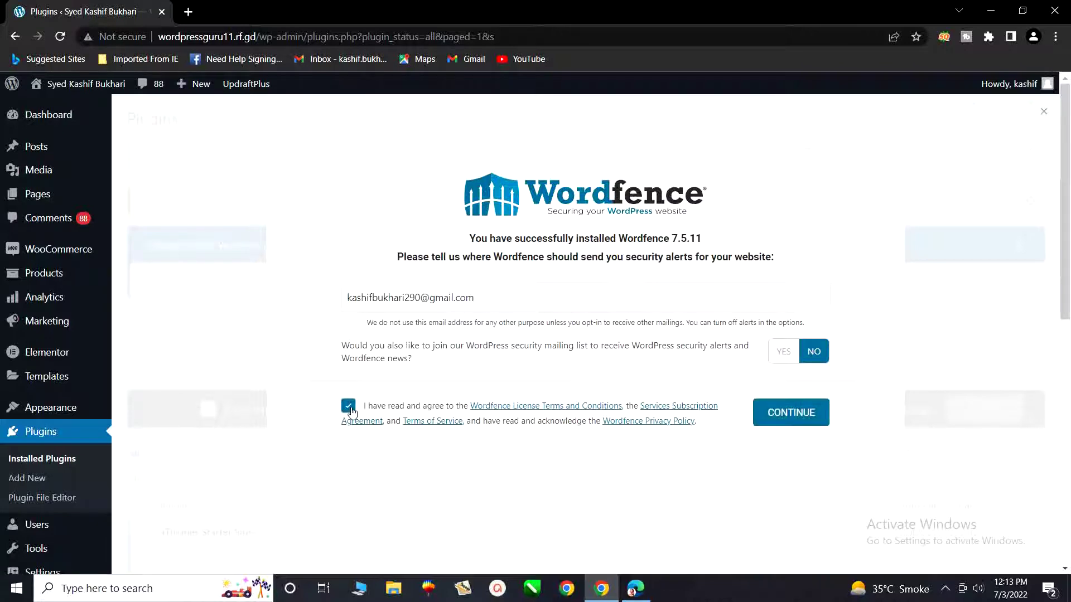
left_click(799, 424)
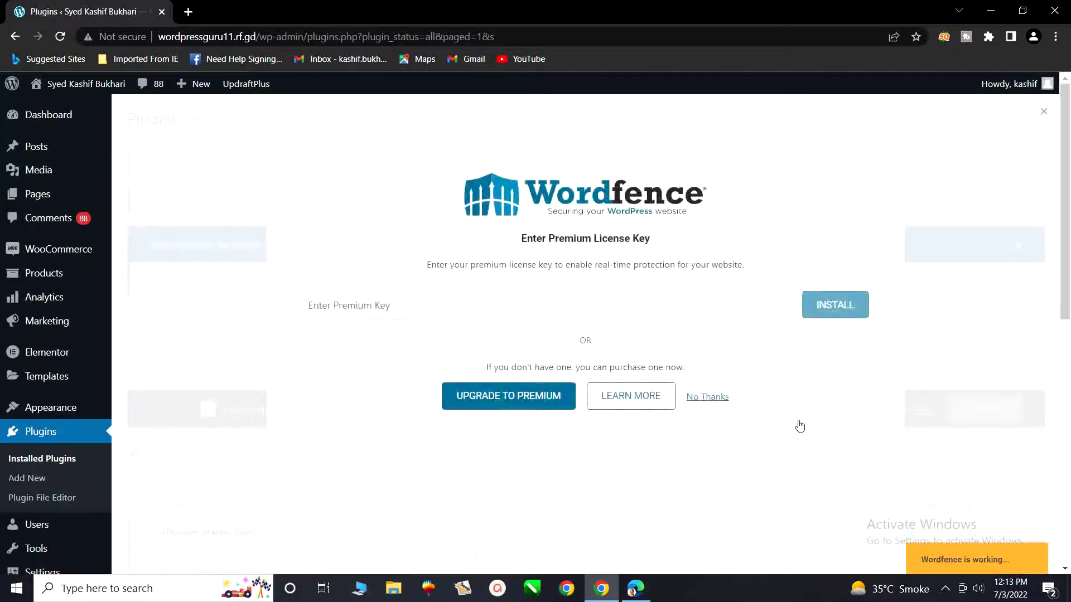
left_click(704, 399)
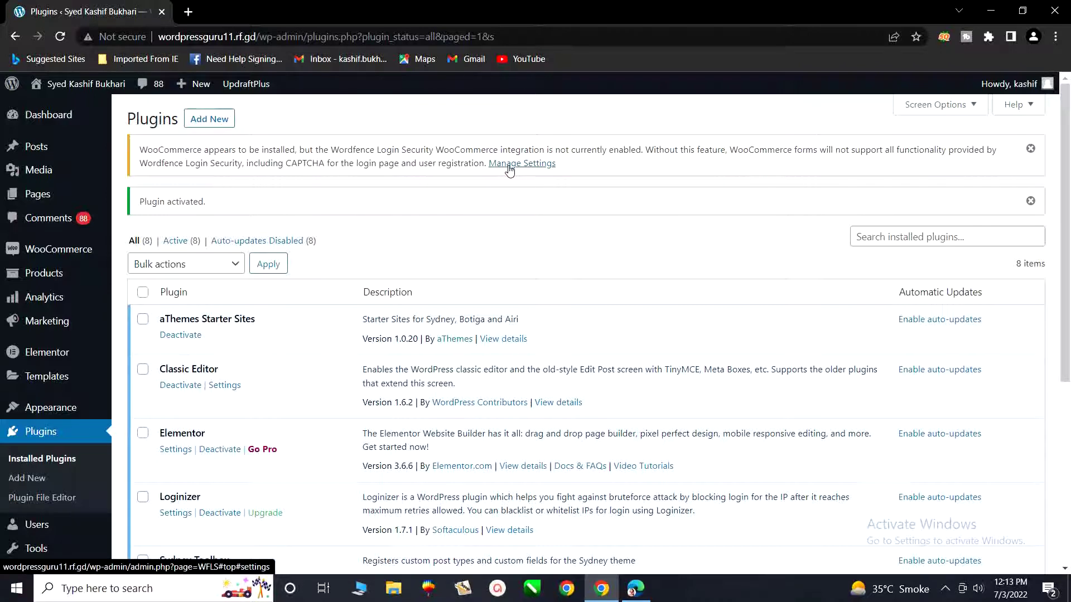
Open Wordfence Login Security's Settings tab, dismissing the new 2FA introduction.
left_click(509, 164)
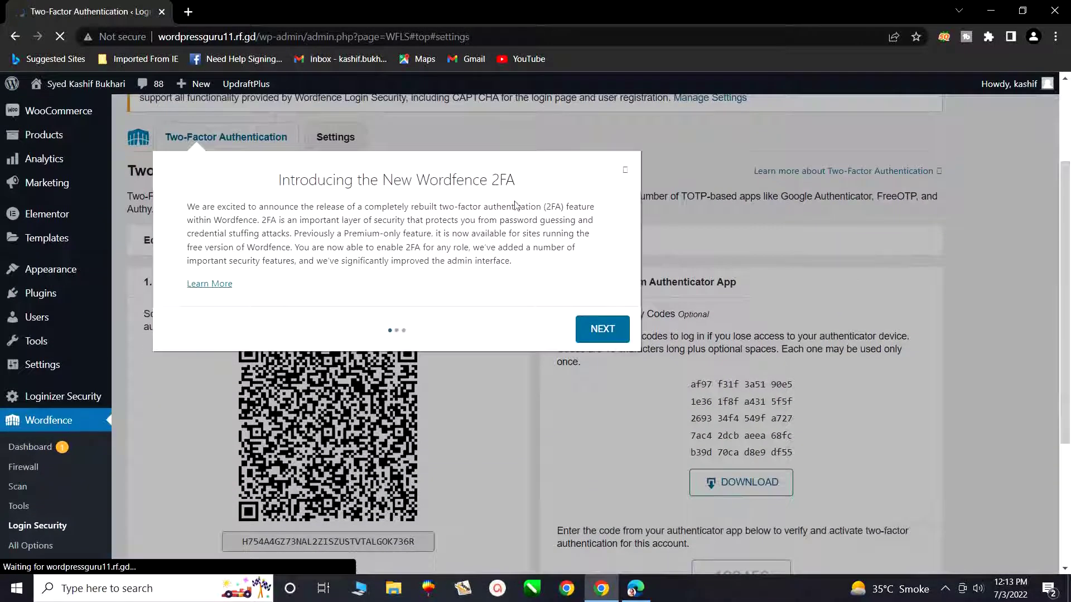
left_click(625, 171)
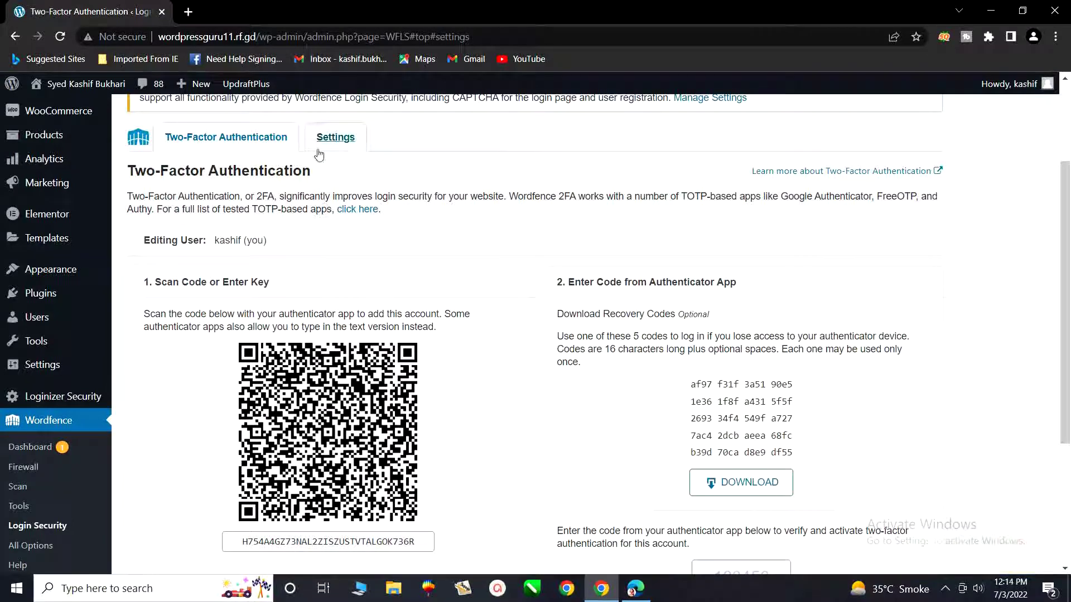
left_click(345, 143)
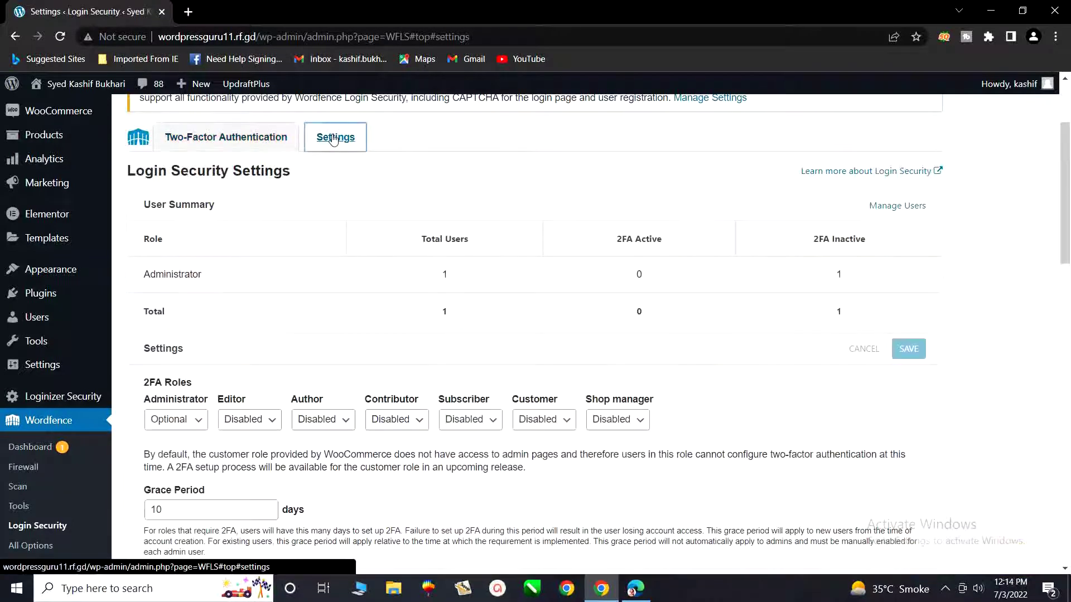
Tick Enable WooCommerce integration and save the login security settings.
scroll(595, 278, "down", 9)
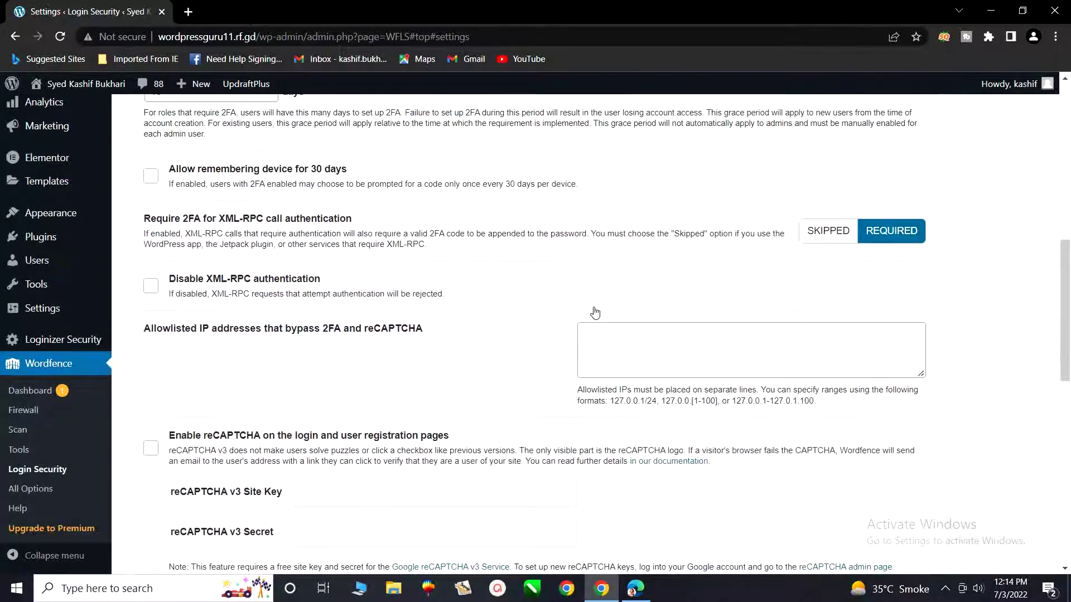
scroll(595, 312, "down", 10)
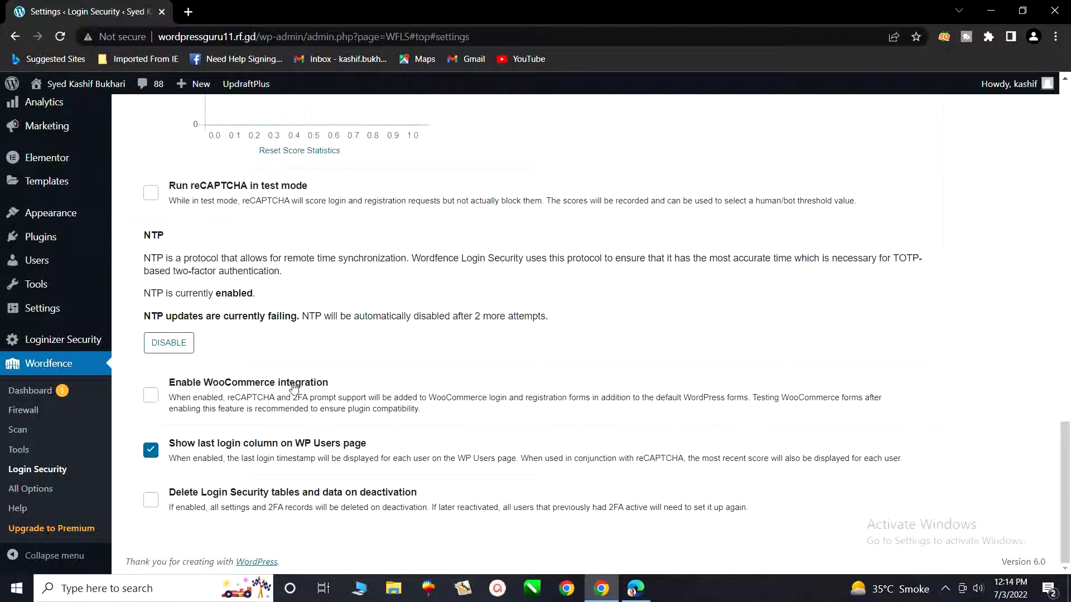
left_click(150, 396)
scroll(647, 415, "up", 5)
scroll(647, 416, "up", 8)
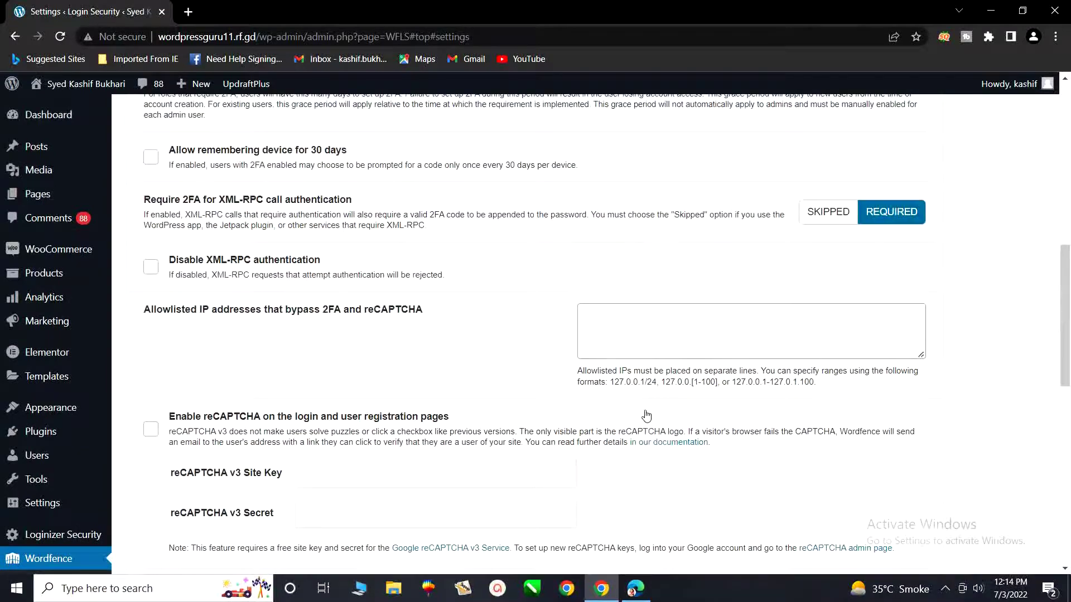
scroll(647, 415, "up", 3)
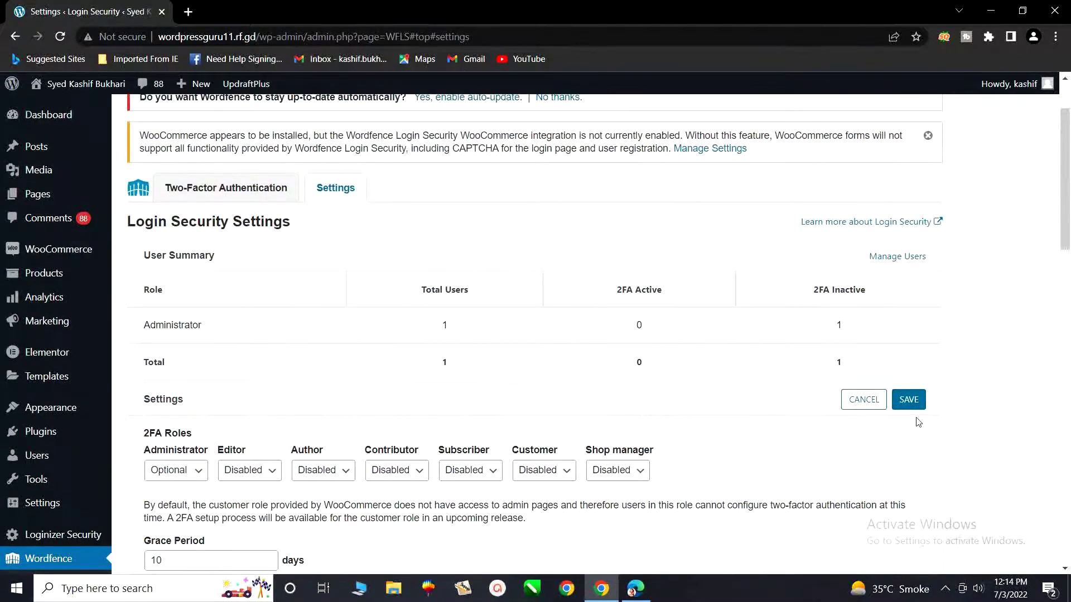
left_click(904, 401)
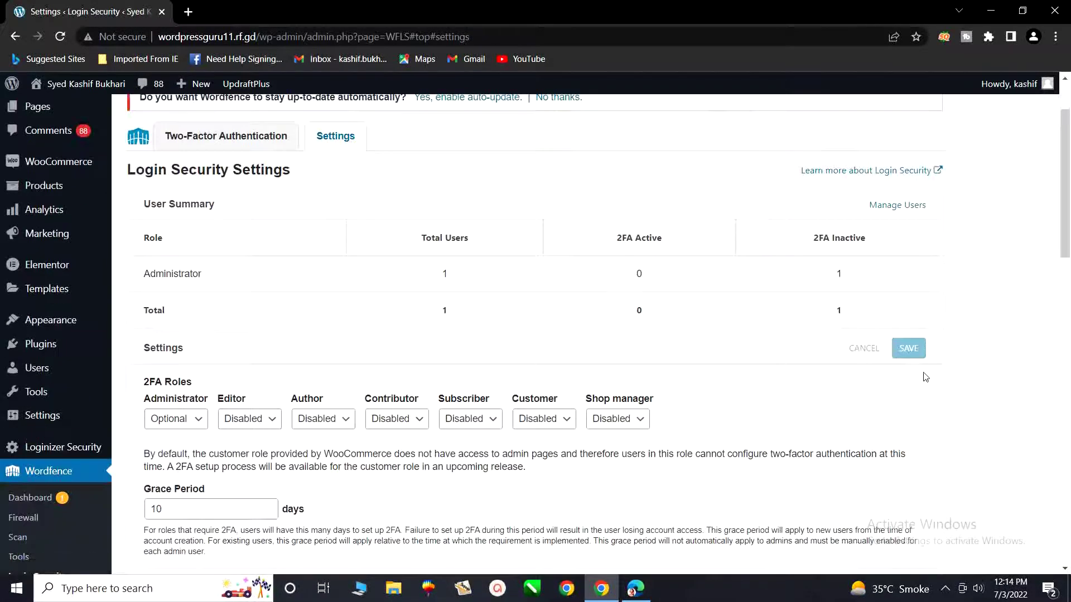
scroll(714, 402, "up", 2)
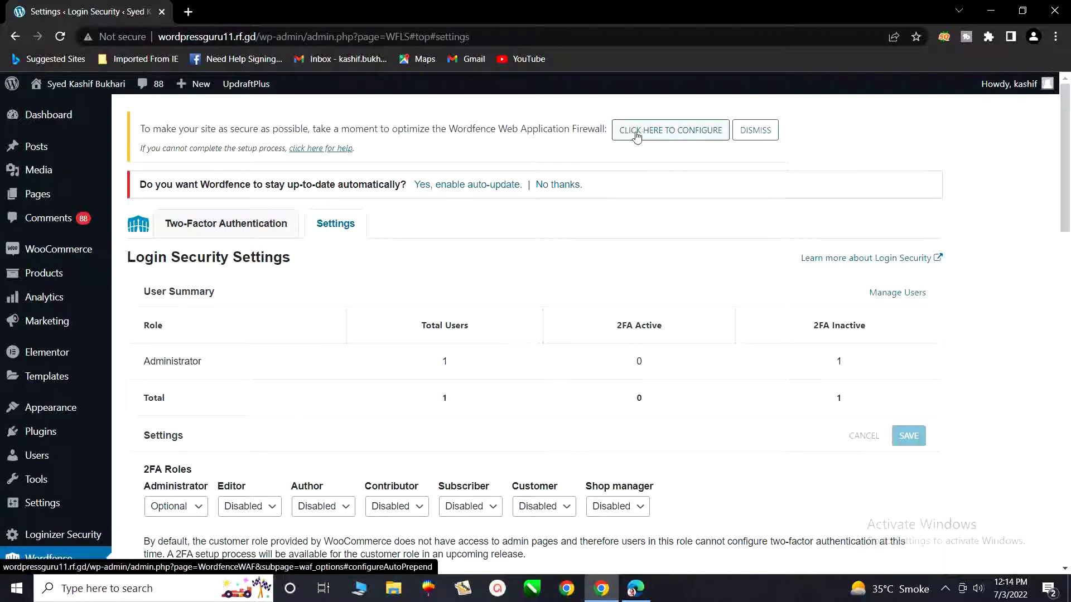
Optimize the Wordfence firewall after downloading a backup of the .htaccess file.
left_click(677, 135)
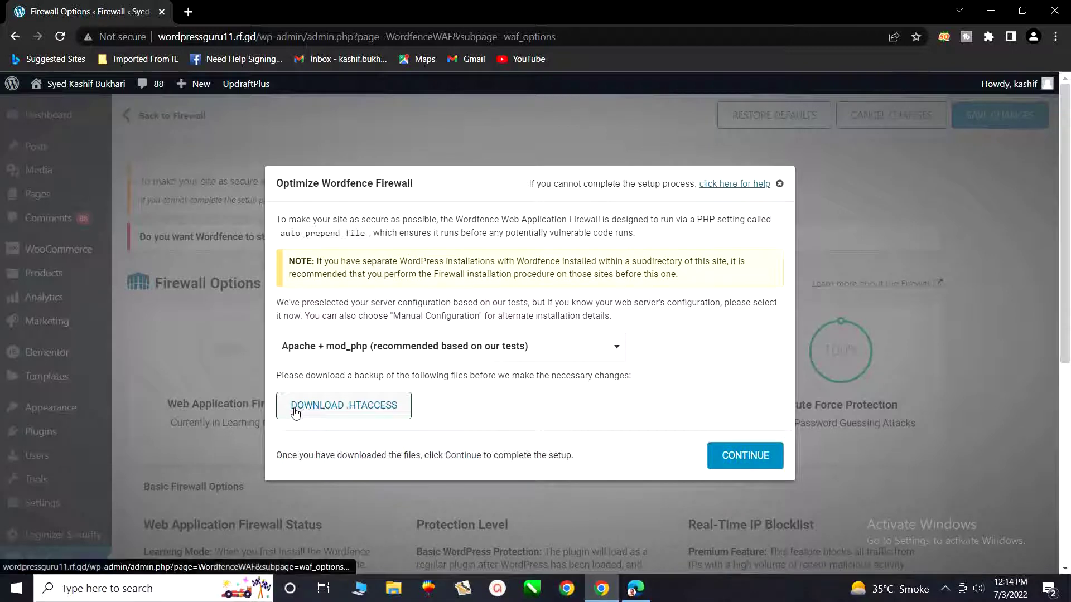
left_click(365, 409)
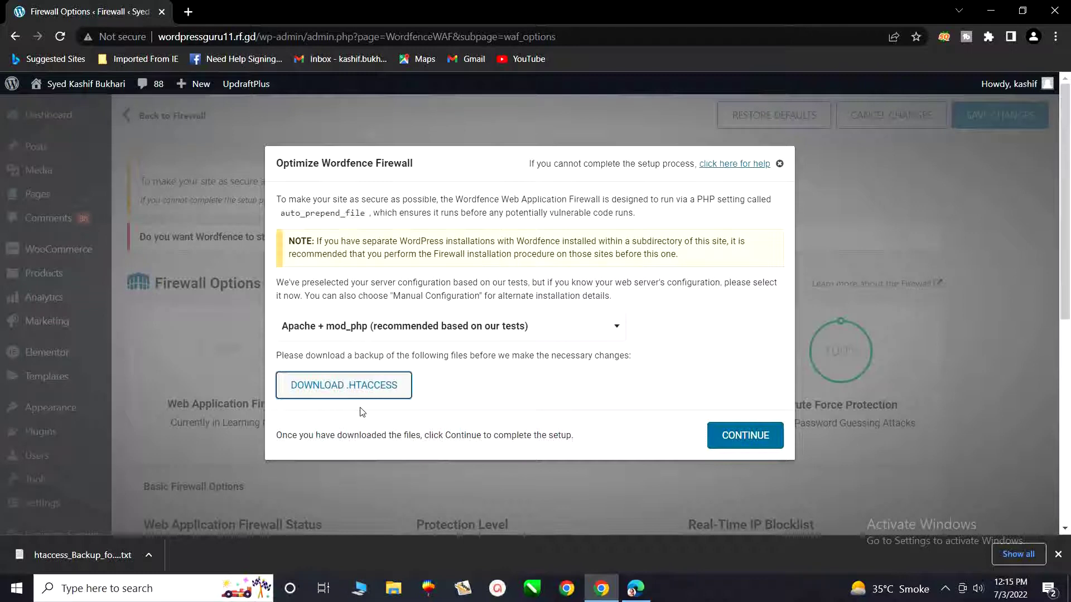
left_click(729, 449)
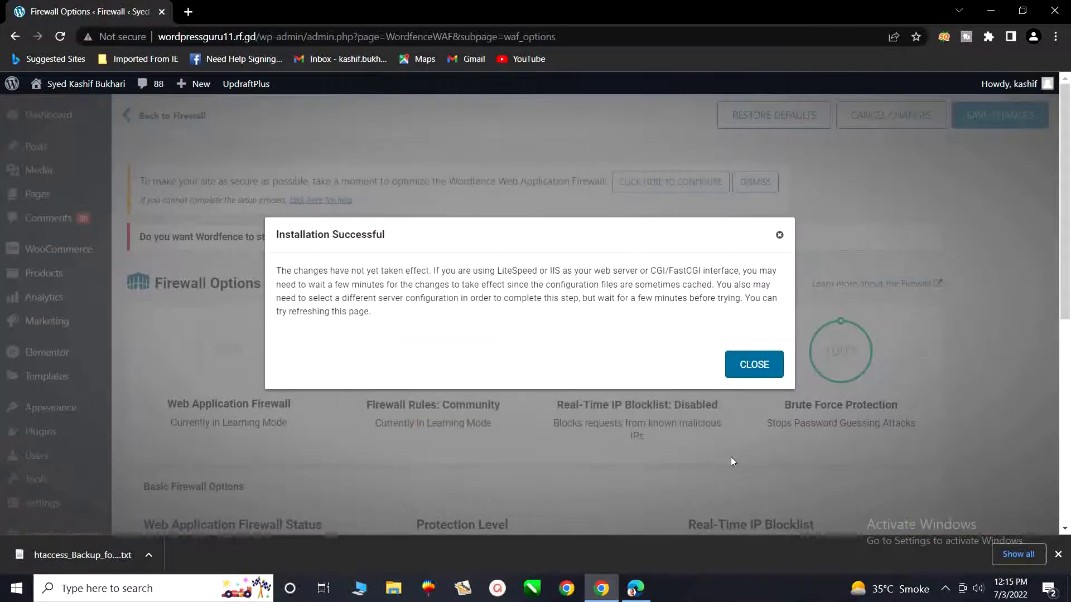
left_click(756, 376)
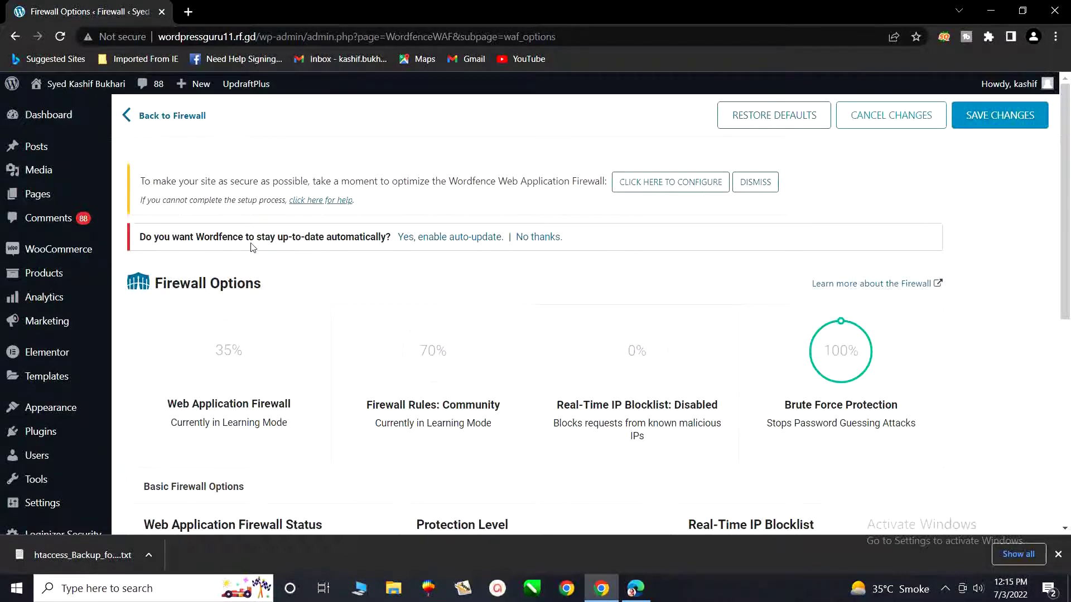
Enable Wordfence automatic updates and go to Wordfence > All Options.
left_click(441, 240)
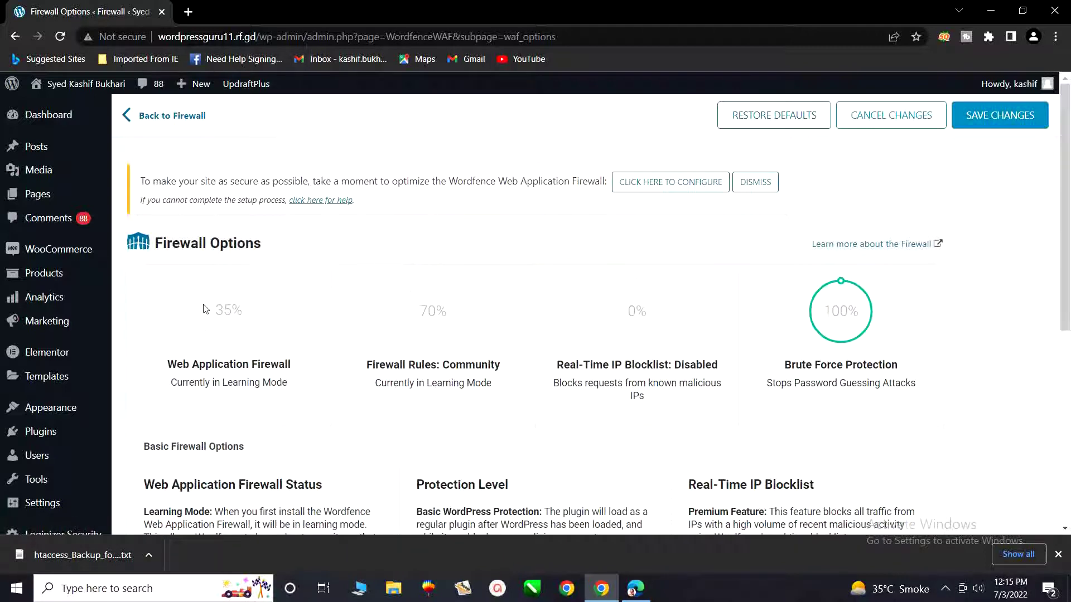
scroll(91, 369, "down", 1)
scroll(91, 368, "down", 5)
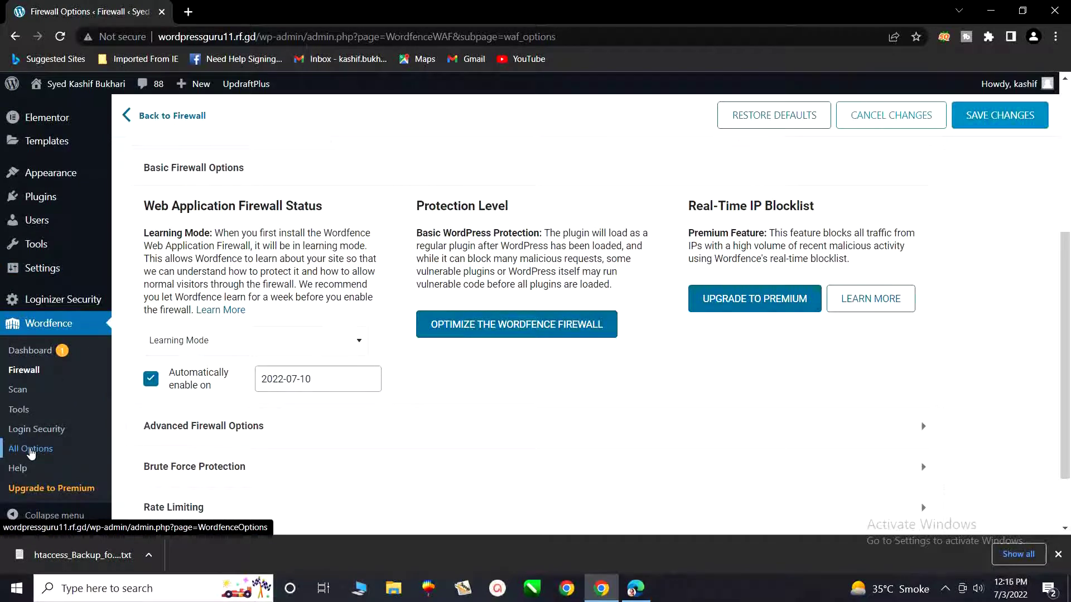
left_click(31, 453)
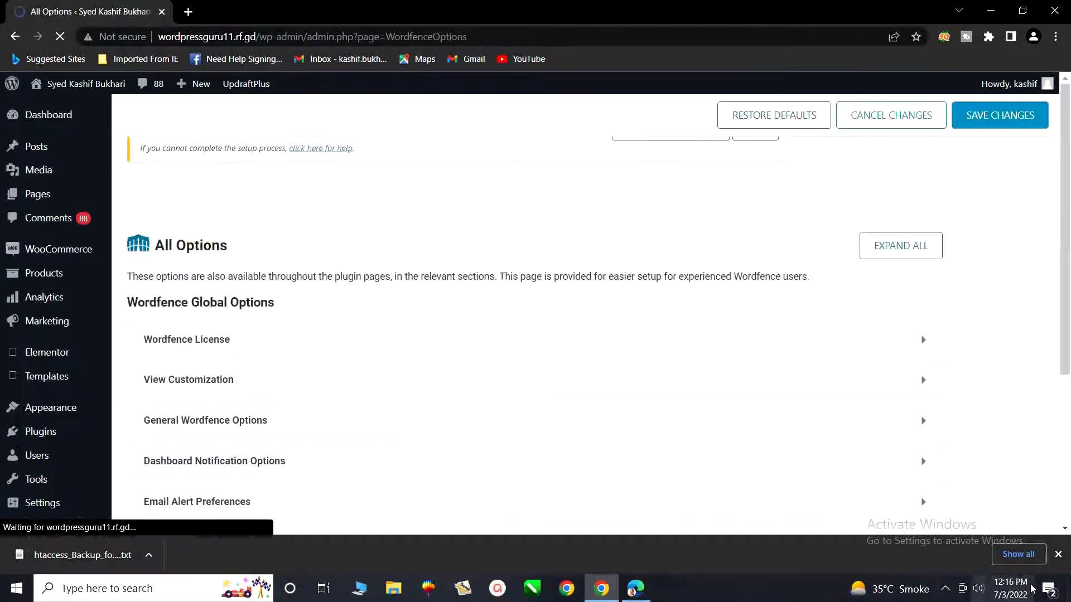
Dismiss the download bar and expand Brute Force Protection under Firewall Options.
left_click(1057, 554)
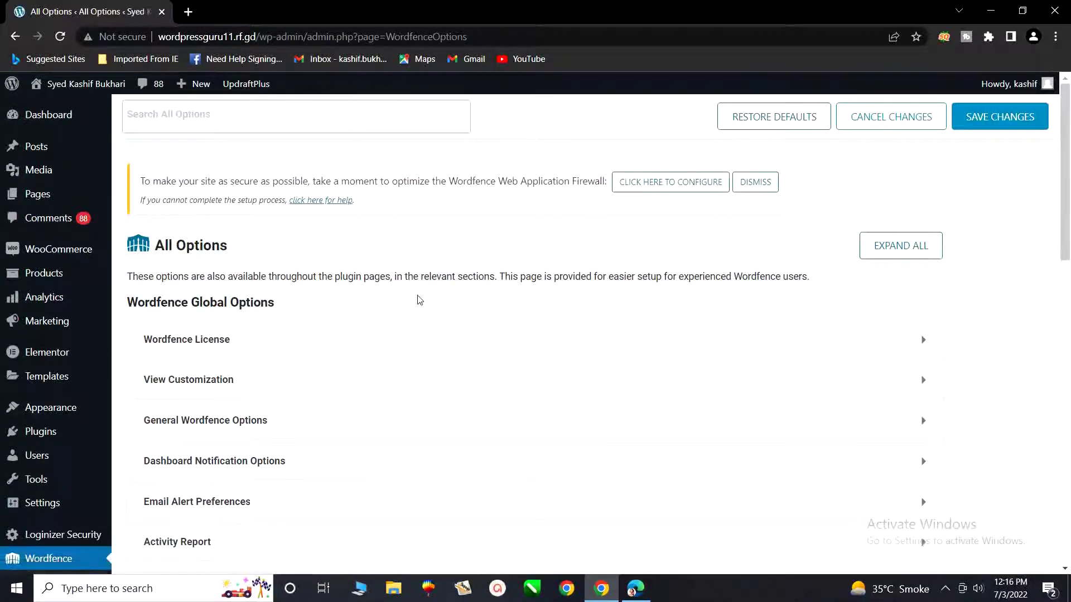
scroll(426, 315, "down", 5)
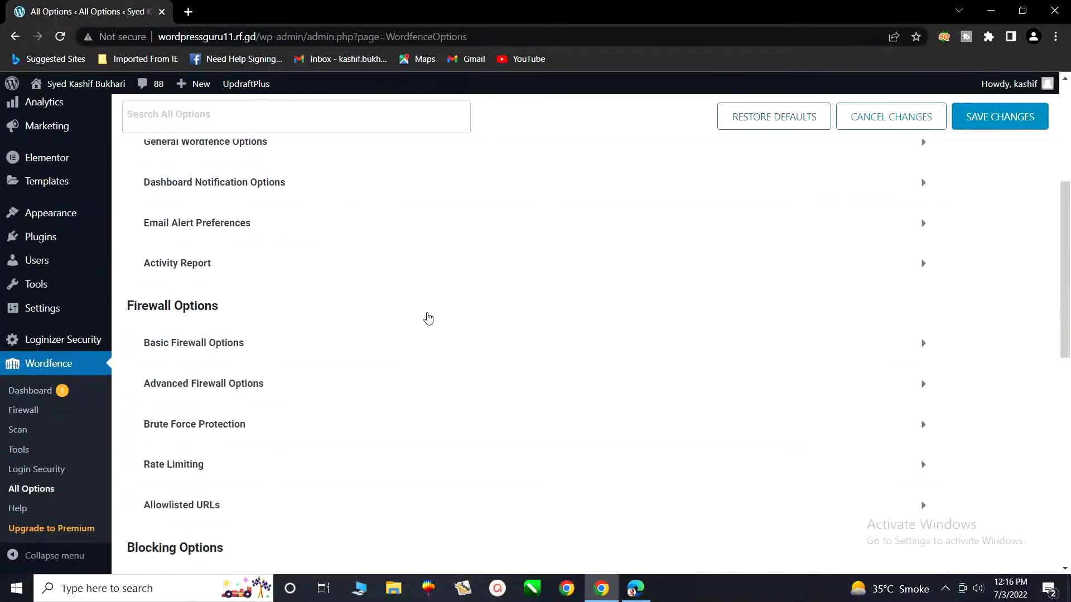
scroll(427, 318, "down", 1)
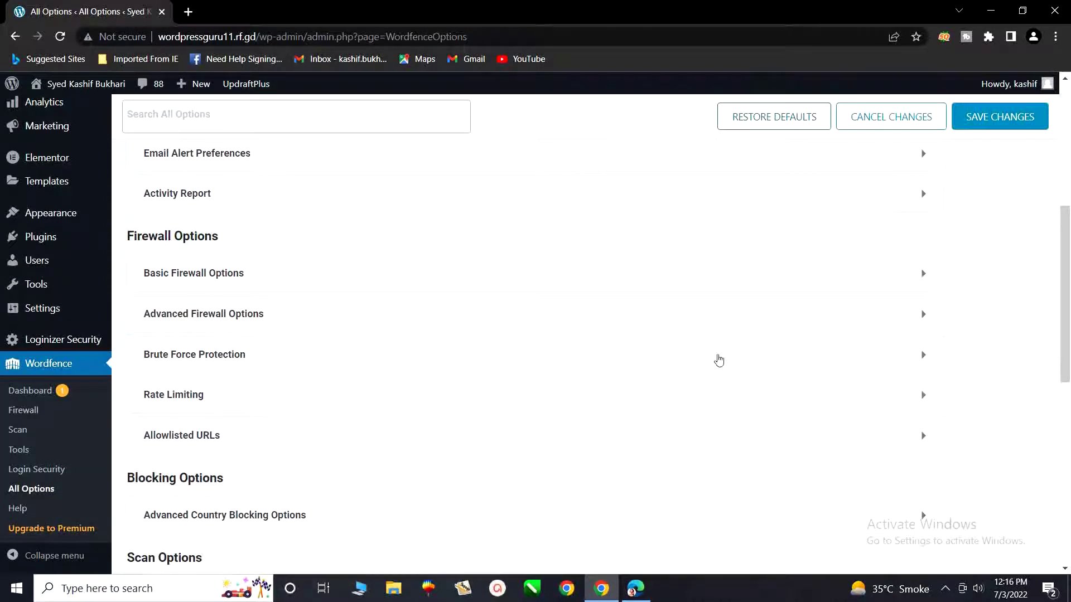
left_click(861, 355)
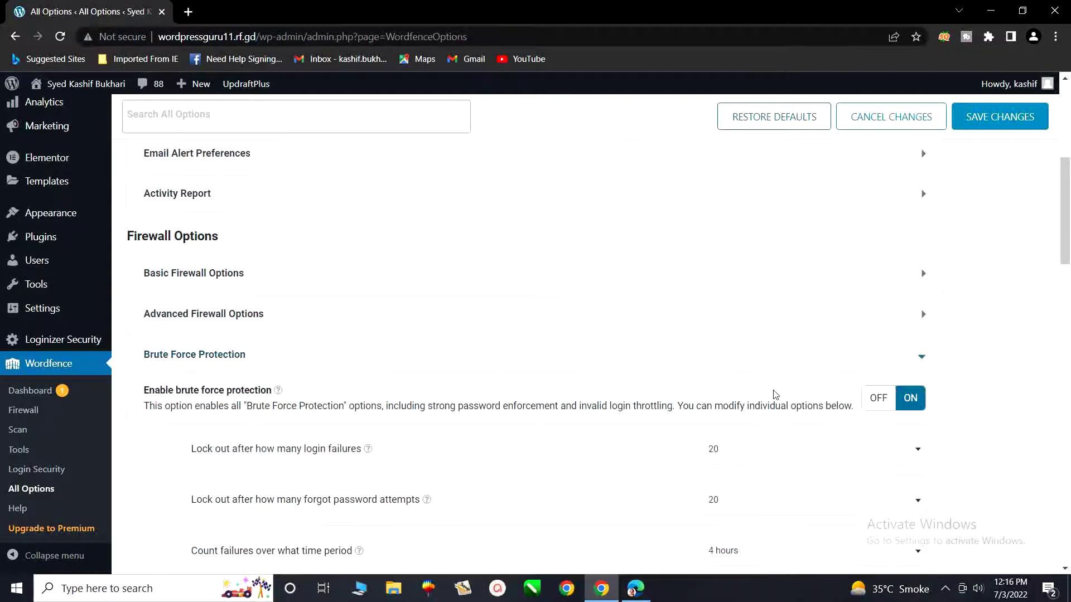
scroll(776, 390, "down", 3)
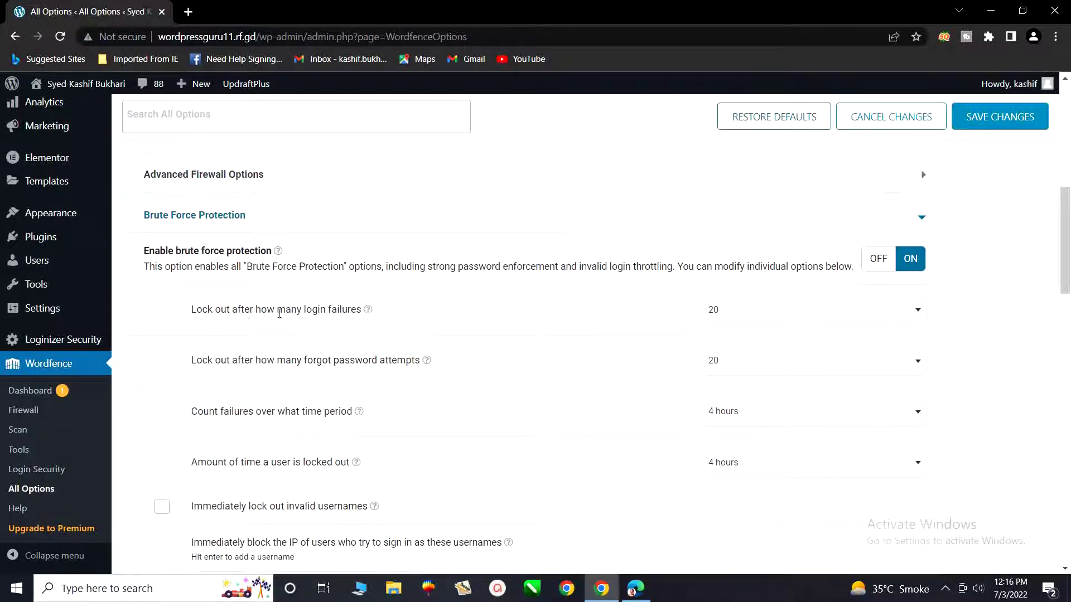
Change 'Lock out after how many login failures' from 20 to 5.
left_click(881, 312)
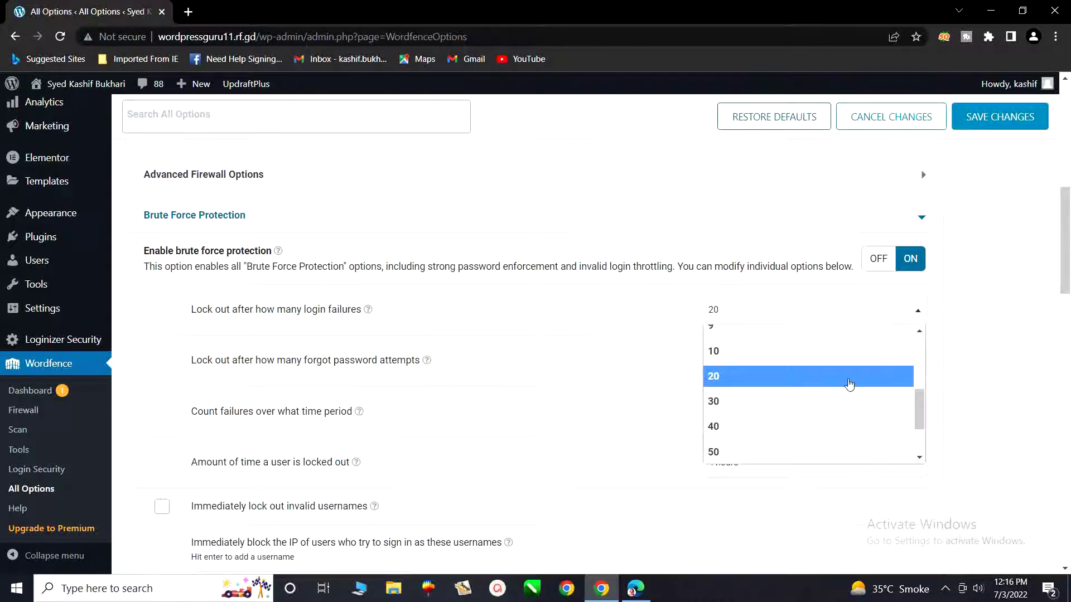
scroll(830, 378, "up", 1)
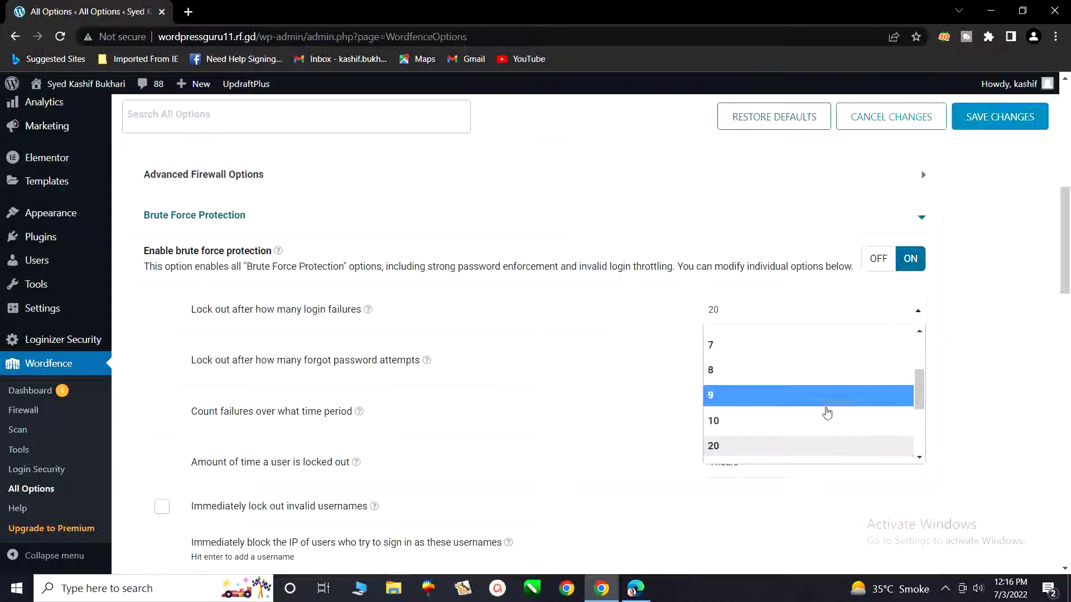
scroll(817, 429, "up", 3)
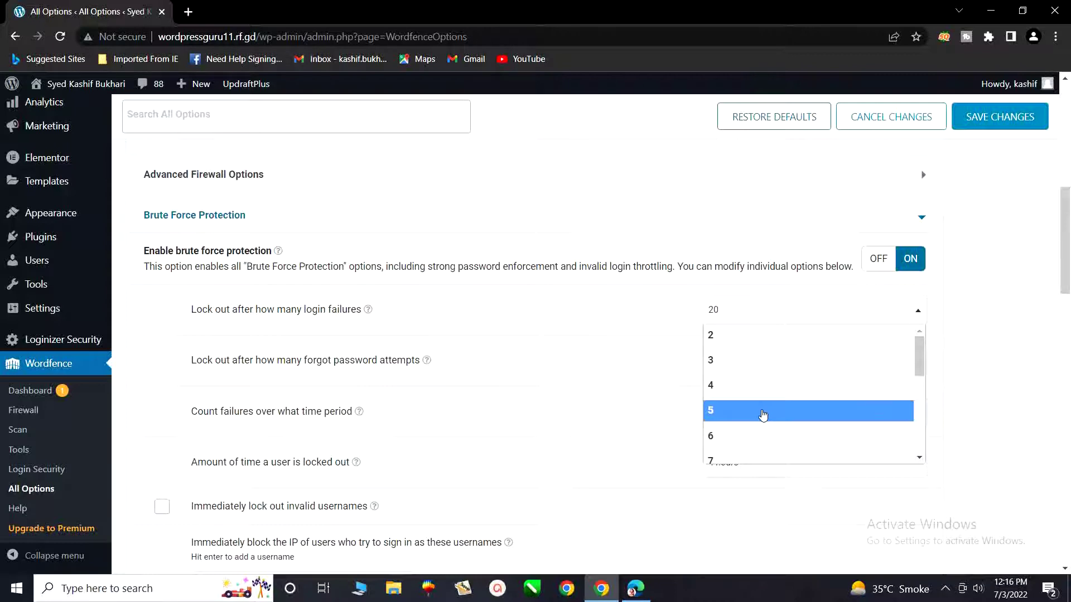
left_click(763, 412)
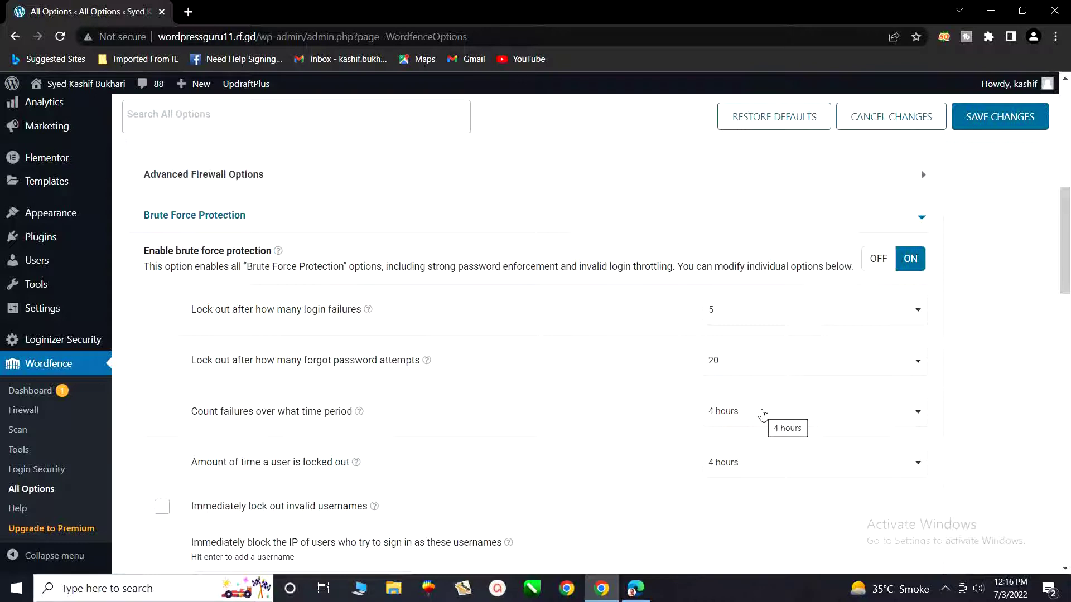
left_click(732, 323)
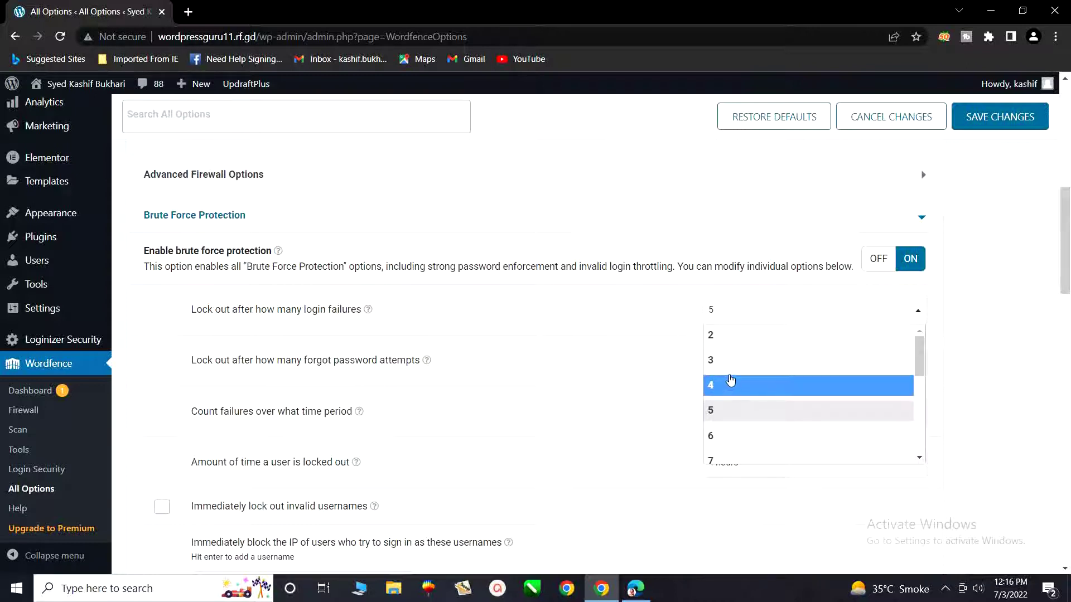
left_click(617, 313)
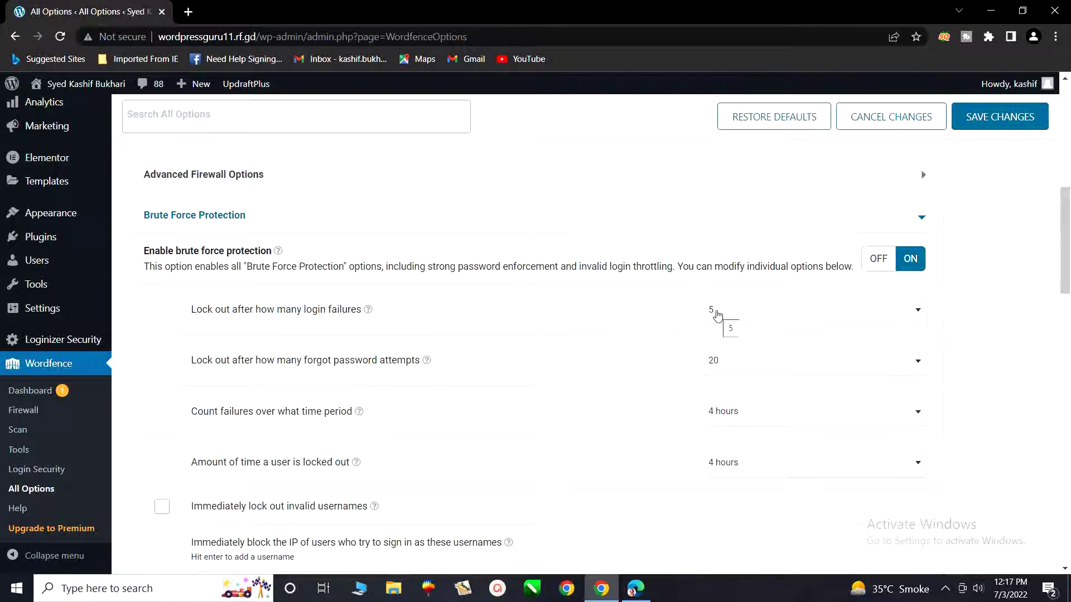
Set 'Lock out after how many forgot password attempts' to 5.
left_click(737, 362)
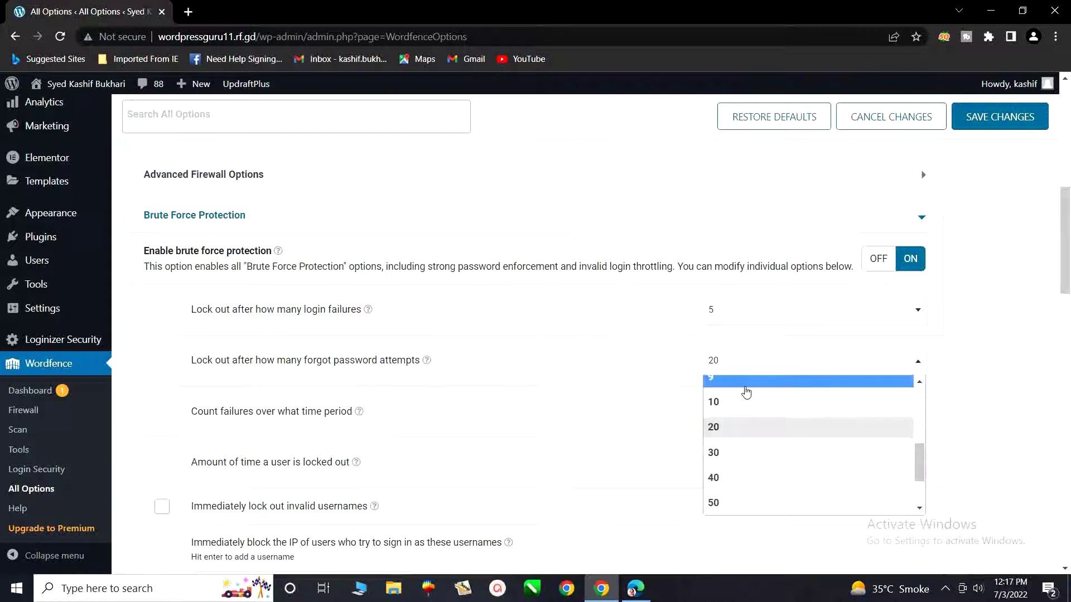
scroll(748, 430, "up", 3)
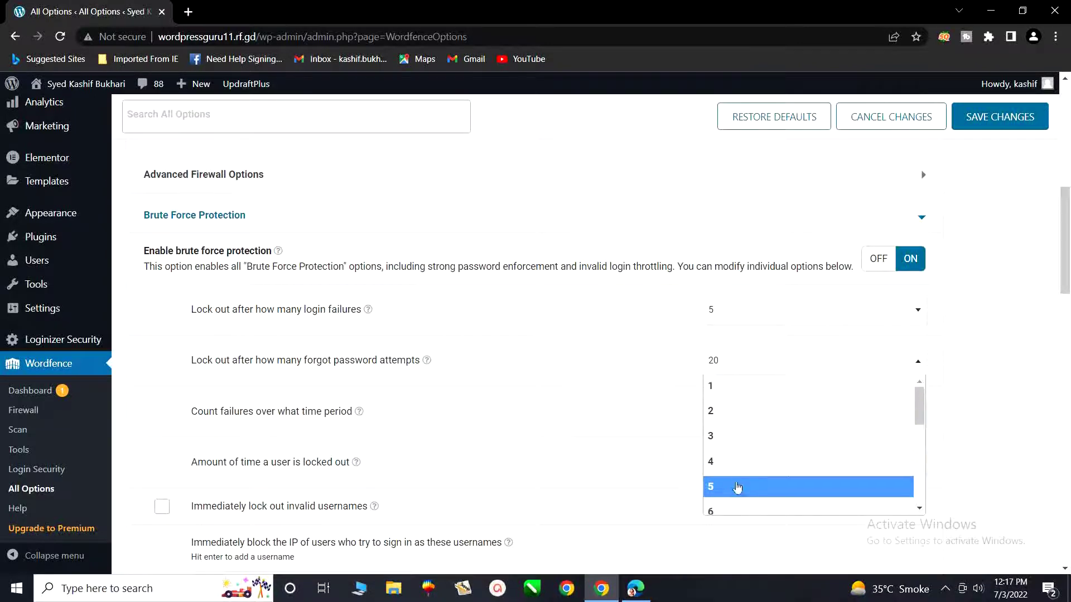
left_click(754, 435)
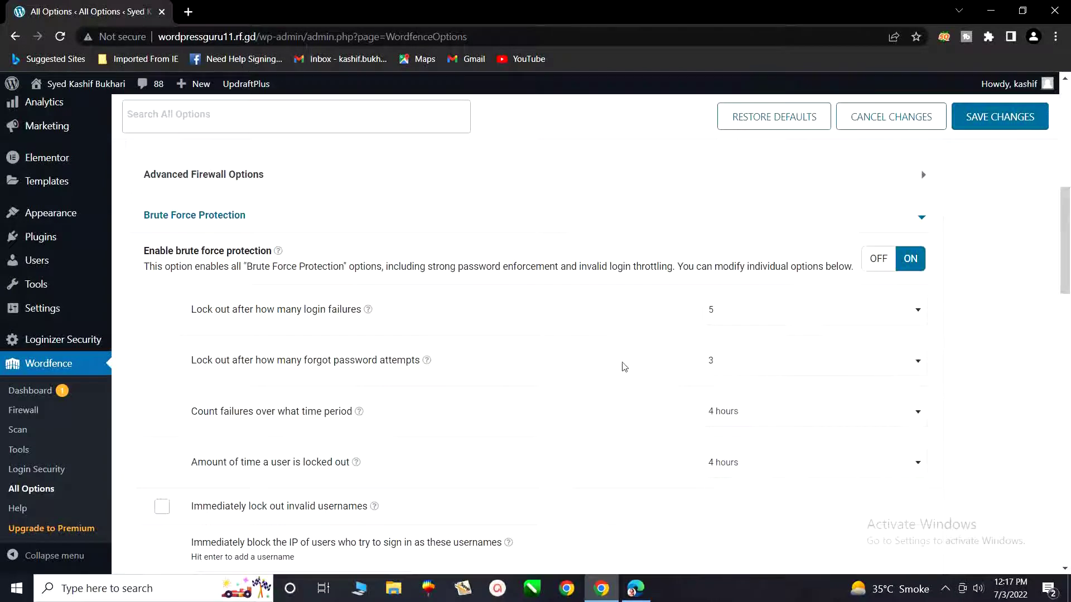
left_click(710, 362)
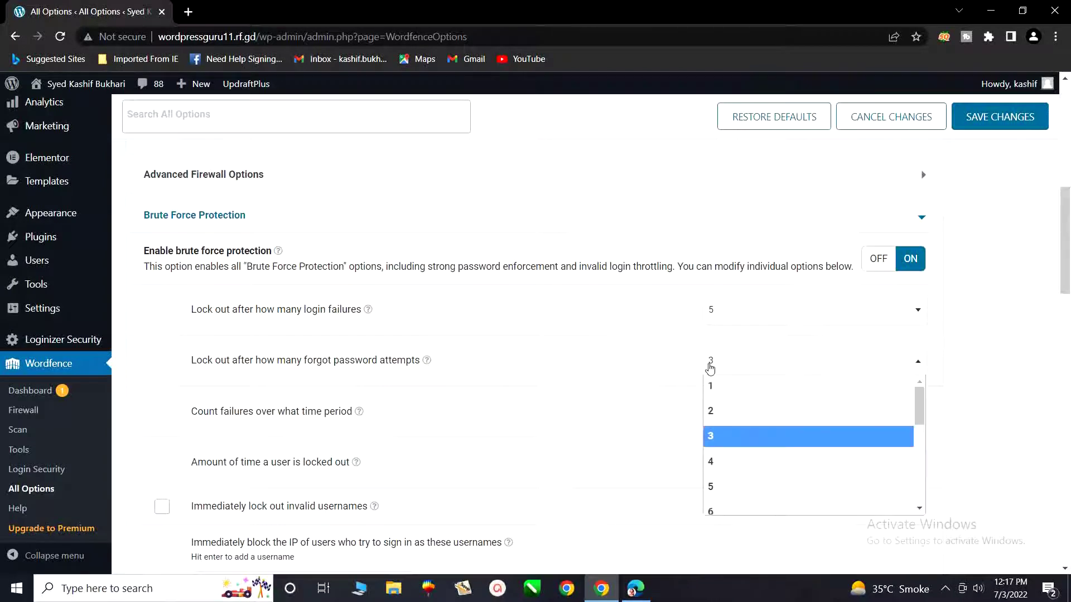
left_click(723, 487)
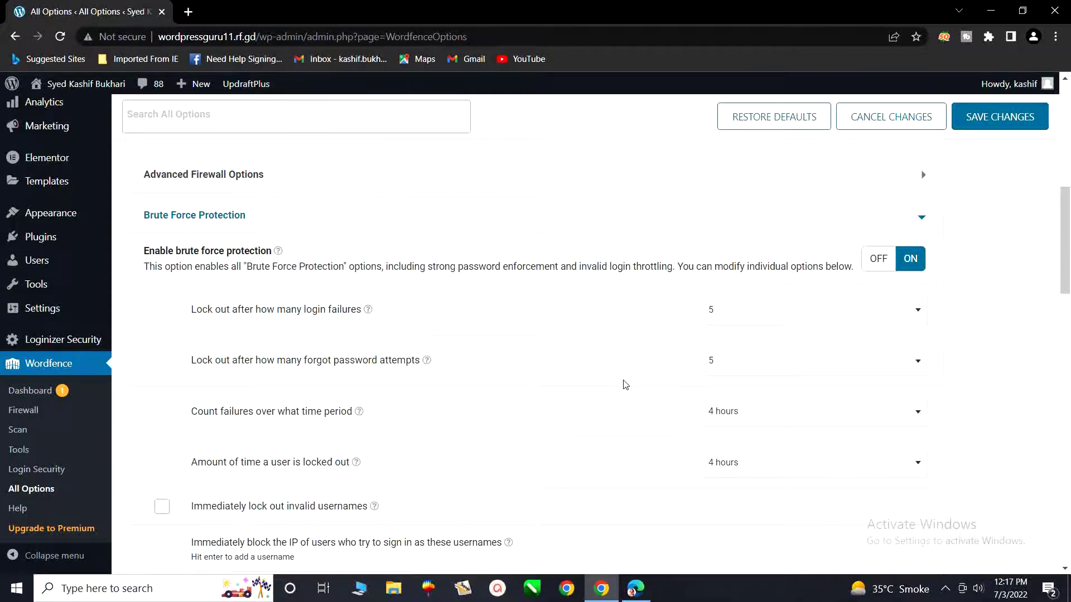
Save all the changed Wordfence options with Save Changes at the top.
scroll(625, 385, "down", 14)
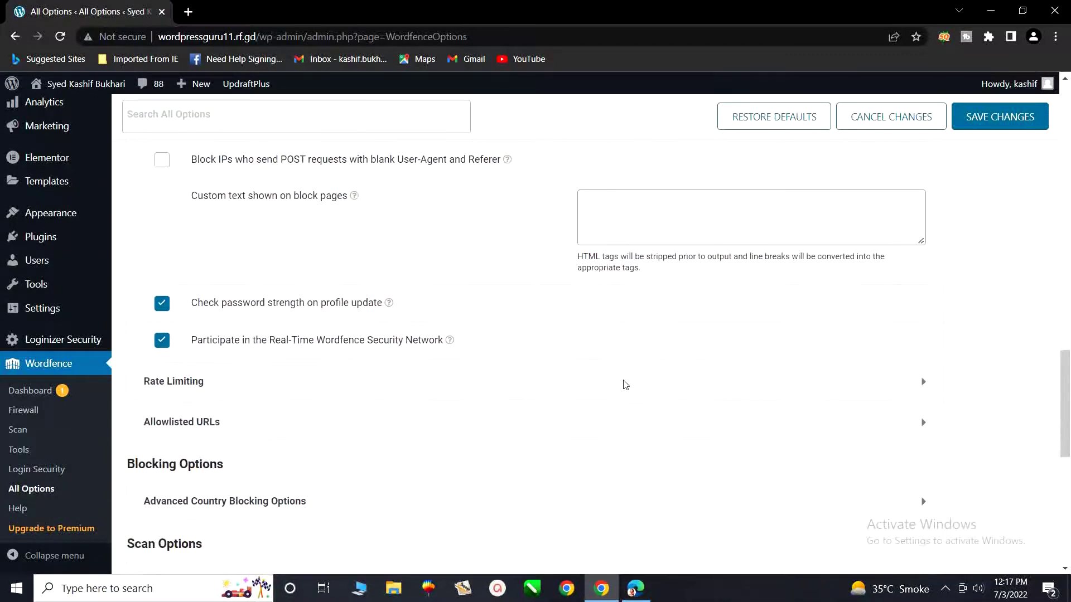
scroll(625, 385, "down", 7)
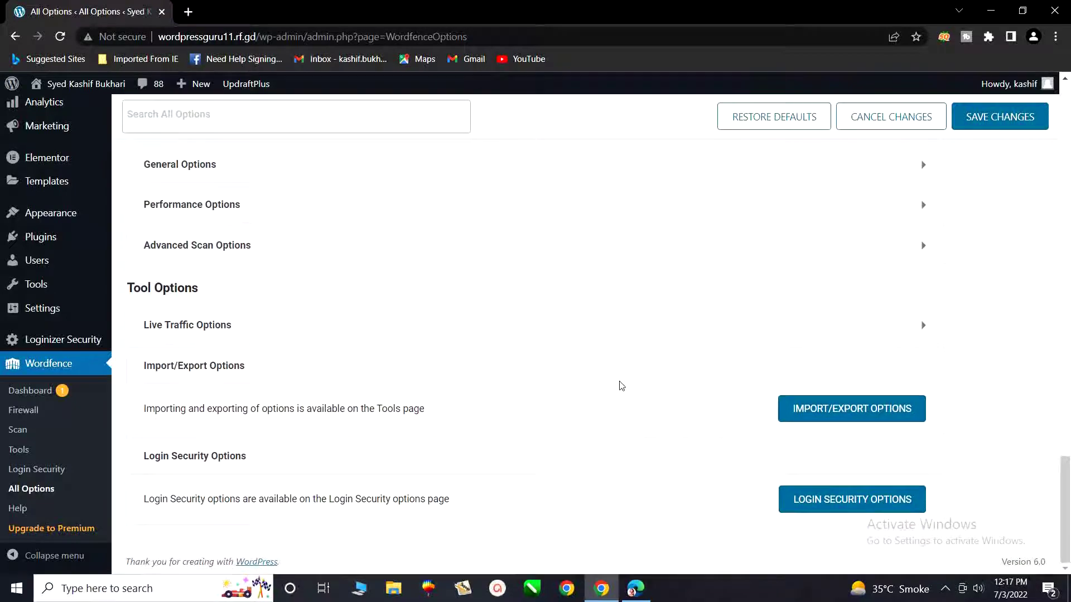
scroll(747, 362, "up", 20)
scroll(749, 363, "up", 7)
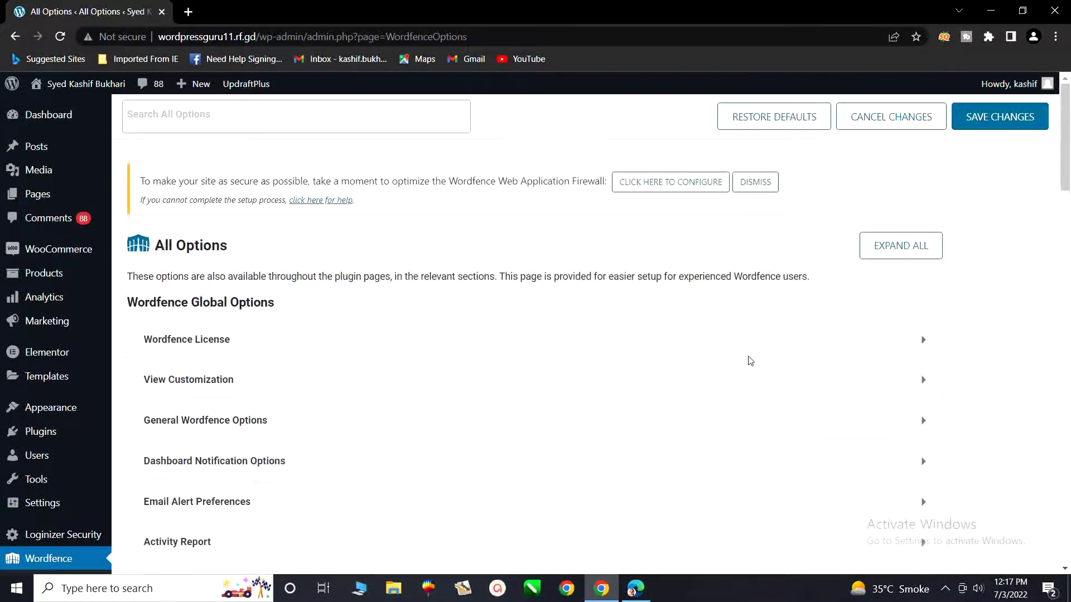
left_click(989, 123)
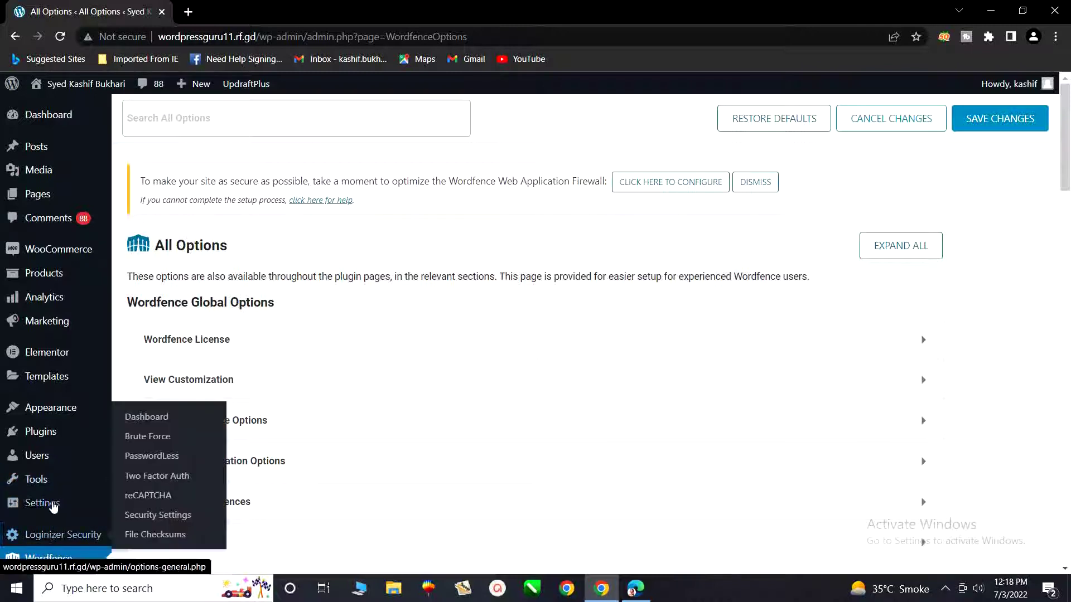
Return to the WordPress Dashboard, then bring up the screen recorder's controls from the system tray.
mouse_move(70, 412)
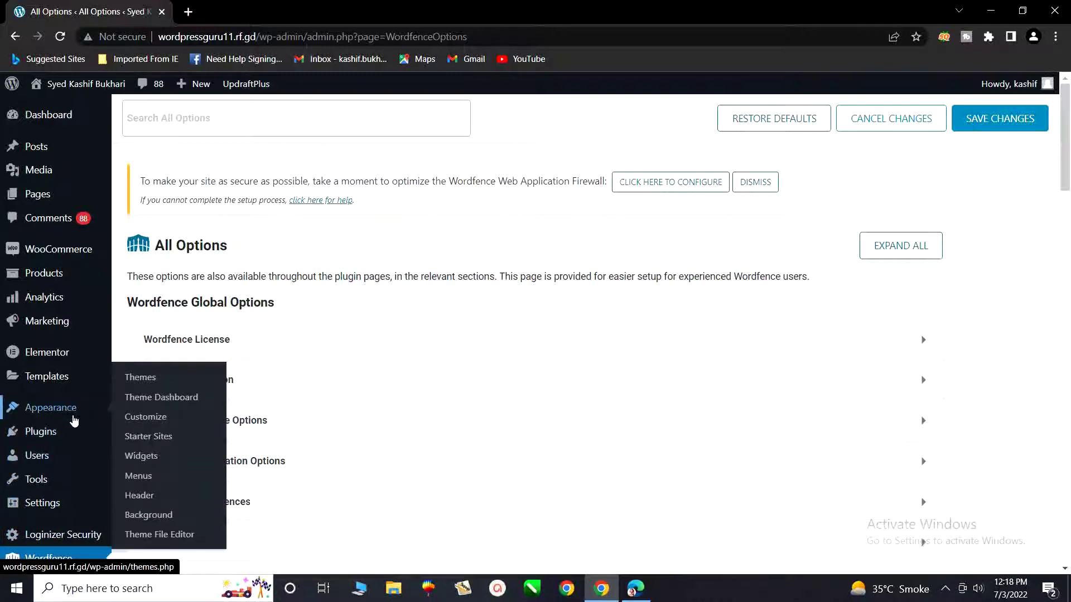
mouse_move(53, 441)
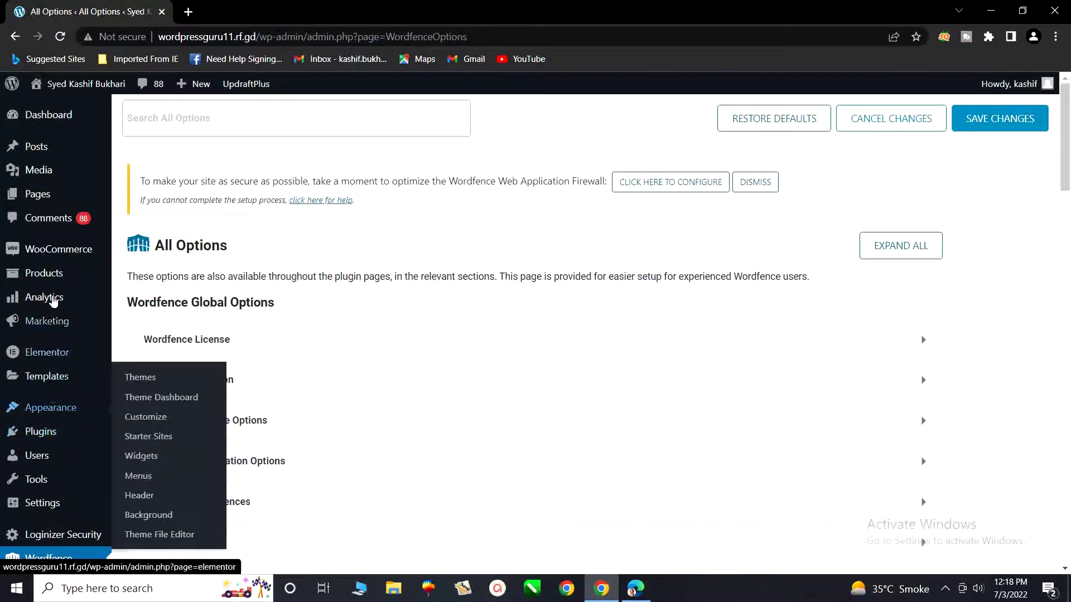
left_click(38, 120)
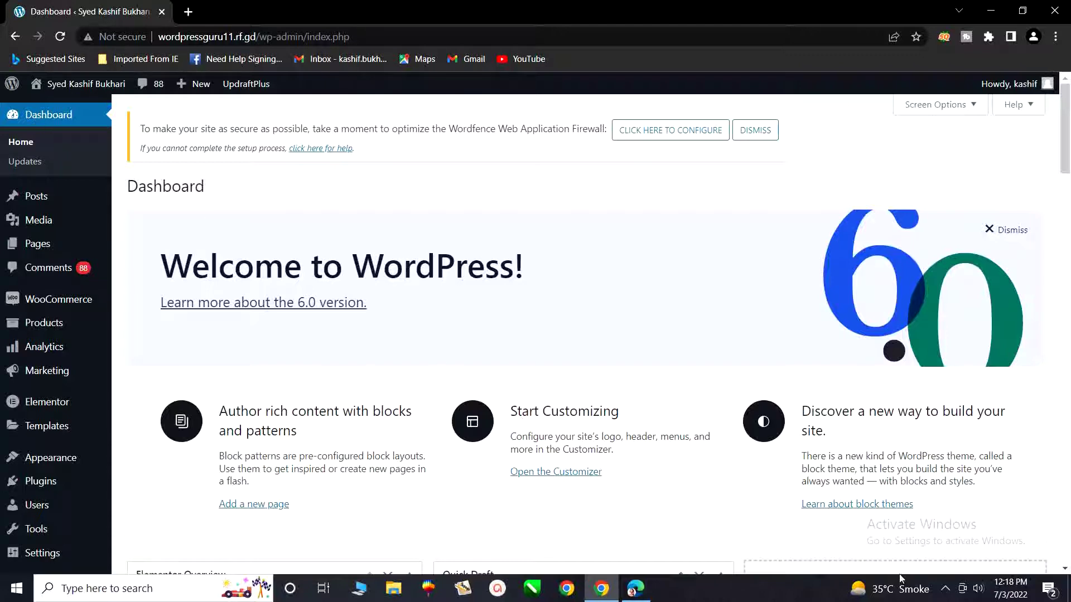
left_click(943, 587)
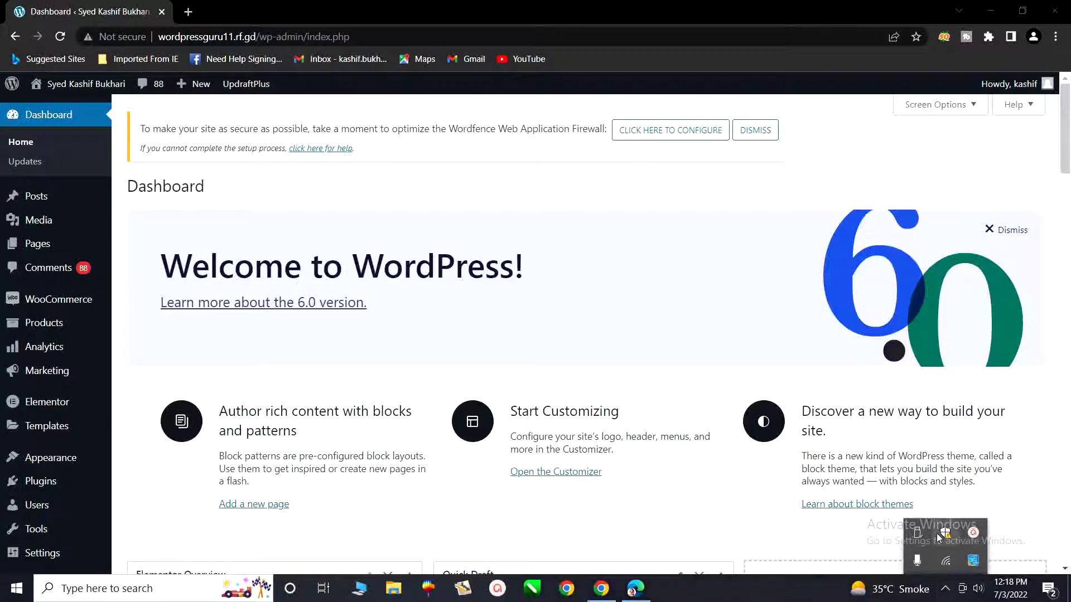
left_click(972, 535)
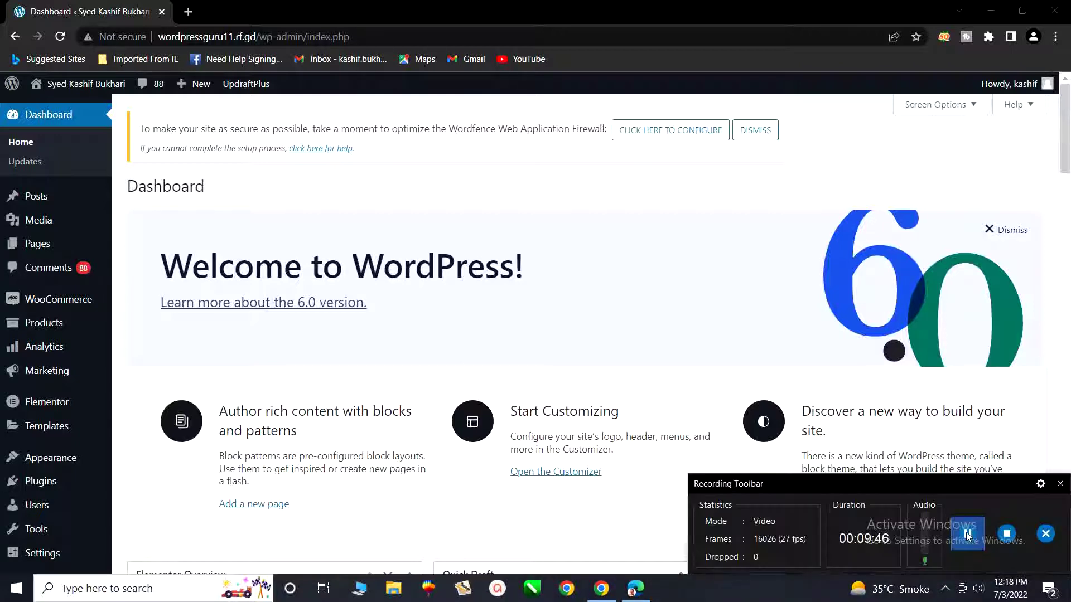